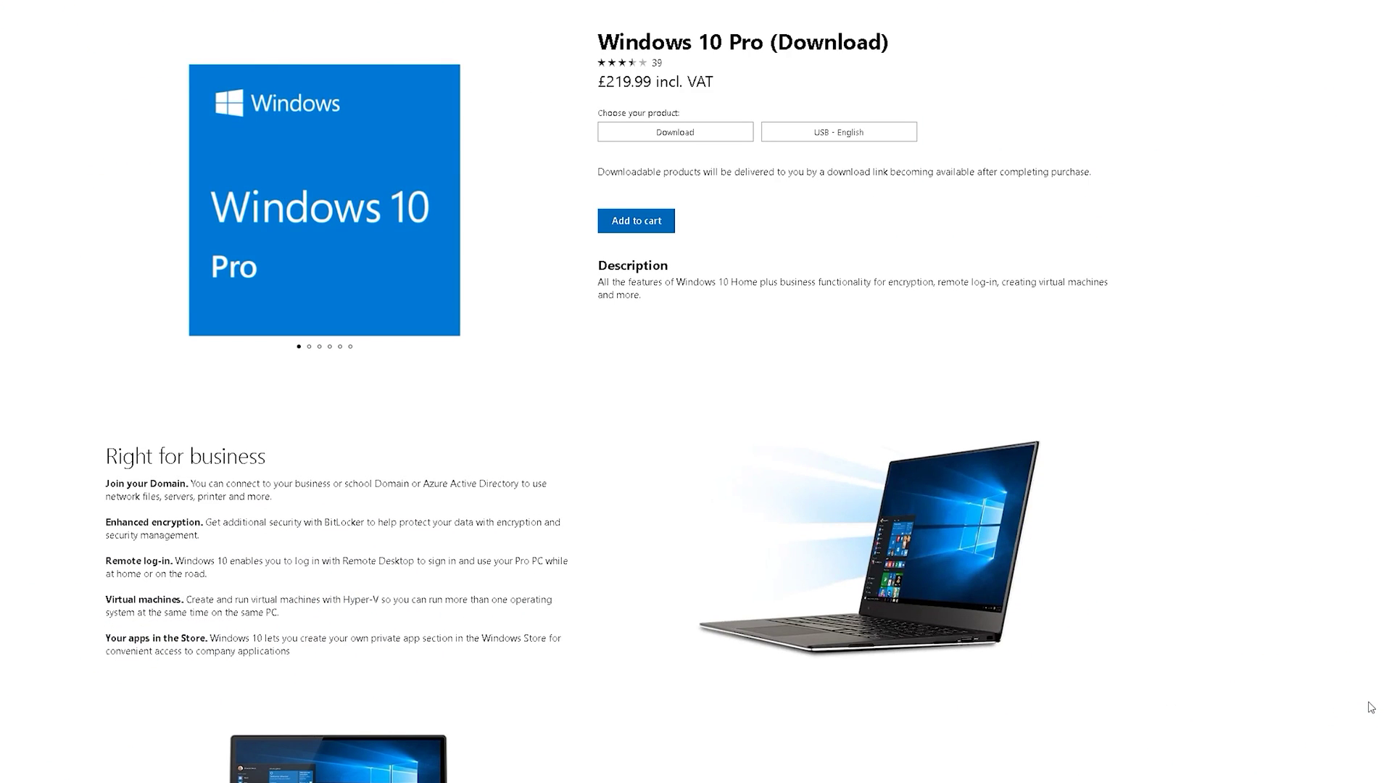
Scroll past the GAMMAXX GT's RGB housing to SCDKey's New Products and Steam Games rows.
{"action": "scroll", "coordinate": [1372, 707], "scroll_direction": "down", "scroll_amount": 1}
{"action": "scroll", "coordinate": [1372, 707], "scroll_direction": "down", "scroll_amount": 1}
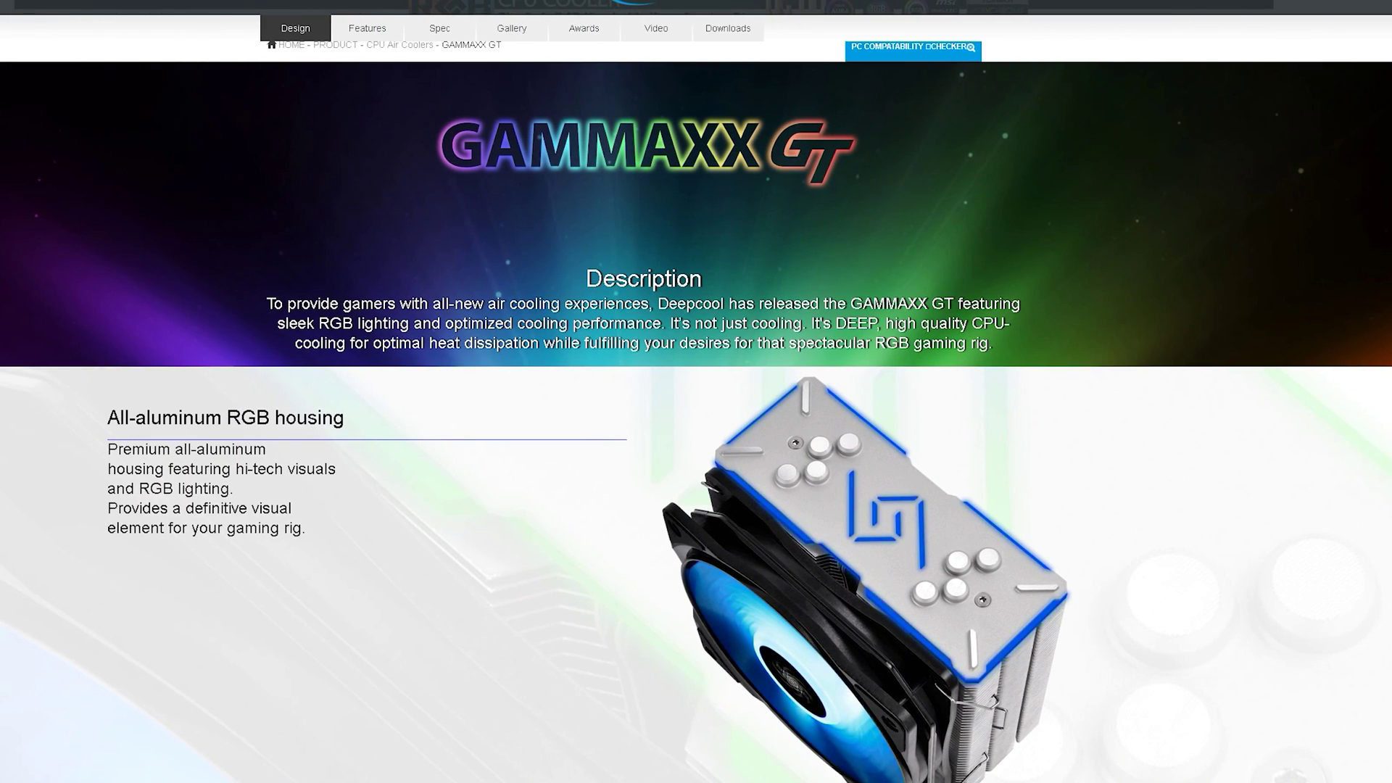
{"action": "scroll", "coordinate": [697, 436], "scroll_direction": "down", "scroll_amount": 2}
{"action": "scroll", "coordinate": [696, 436], "scroll_direction": "down", "scroll_amount": 2}
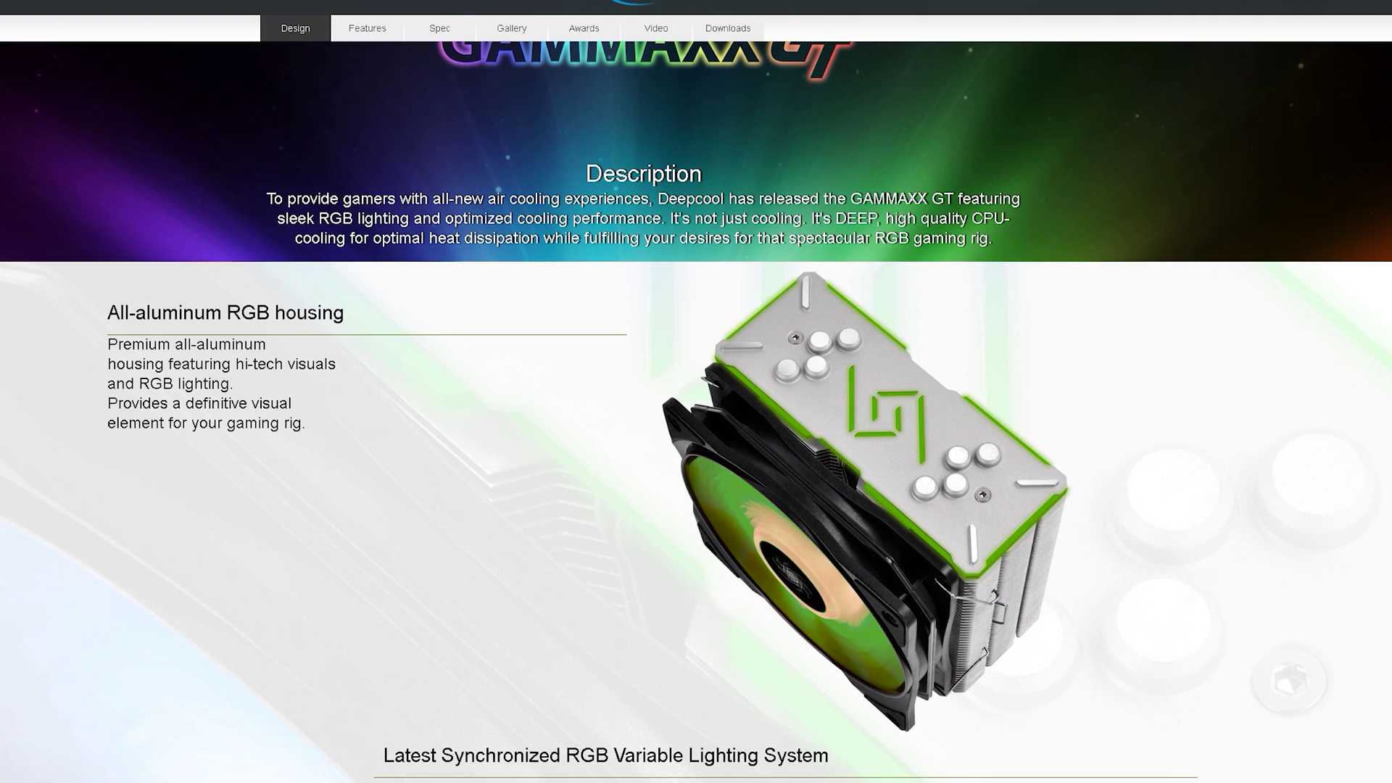
{"action": "scroll", "coordinate": [697, 436], "scroll_direction": "down", "scroll_amount": 2}
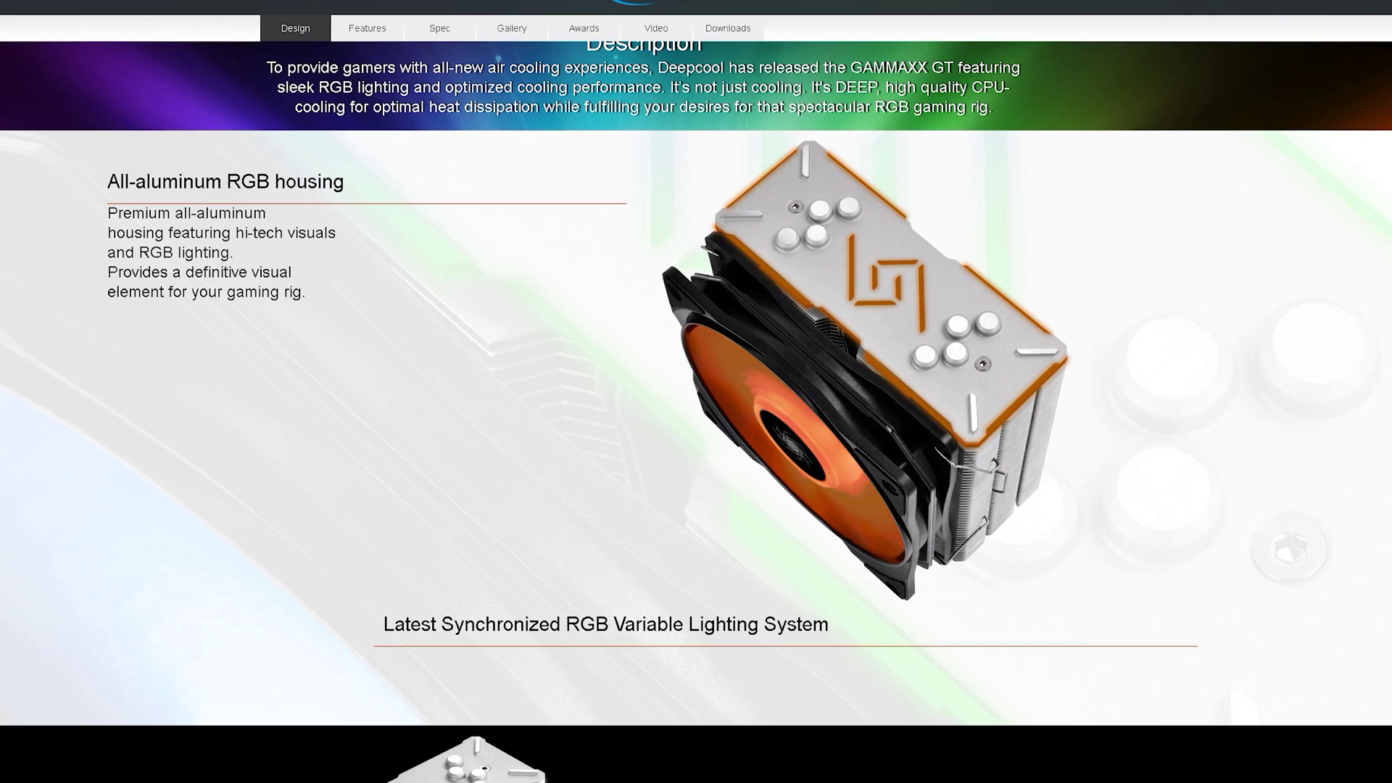
{"action": "scroll", "coordinate": [696, 435], "scroll_direction": "down", "scroll_amount": 1}
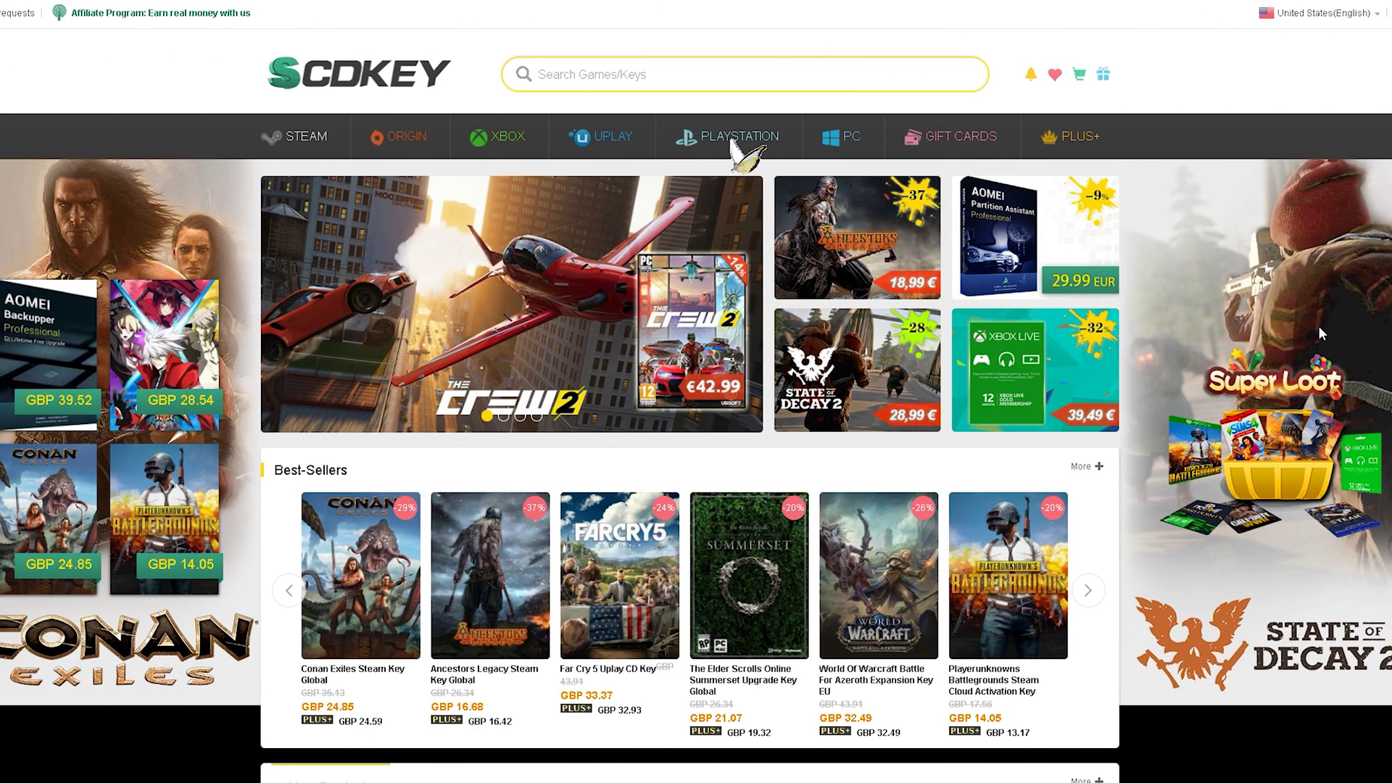
{"action": "scroll", "coordinate": [1319, 325], "scroll_direction": "down", "scroll_amount": 1}
{"action": "scroll", "coordinate": [1319, 325], "scroll_direction": "down", "scroll_amount": 1}
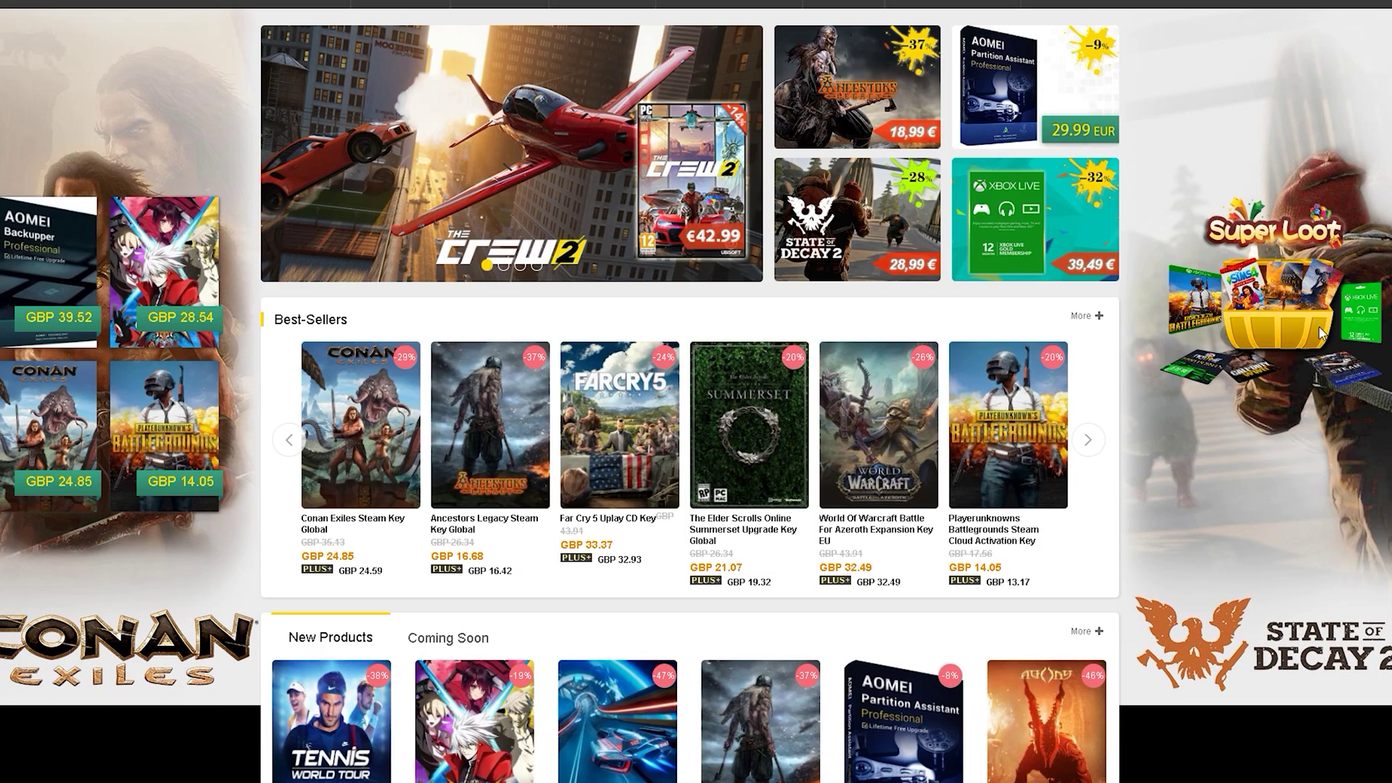
{"action": "scroll", "coordinate": [1322, 335], "scroll_direction": "down", "scroll_amount": 3}
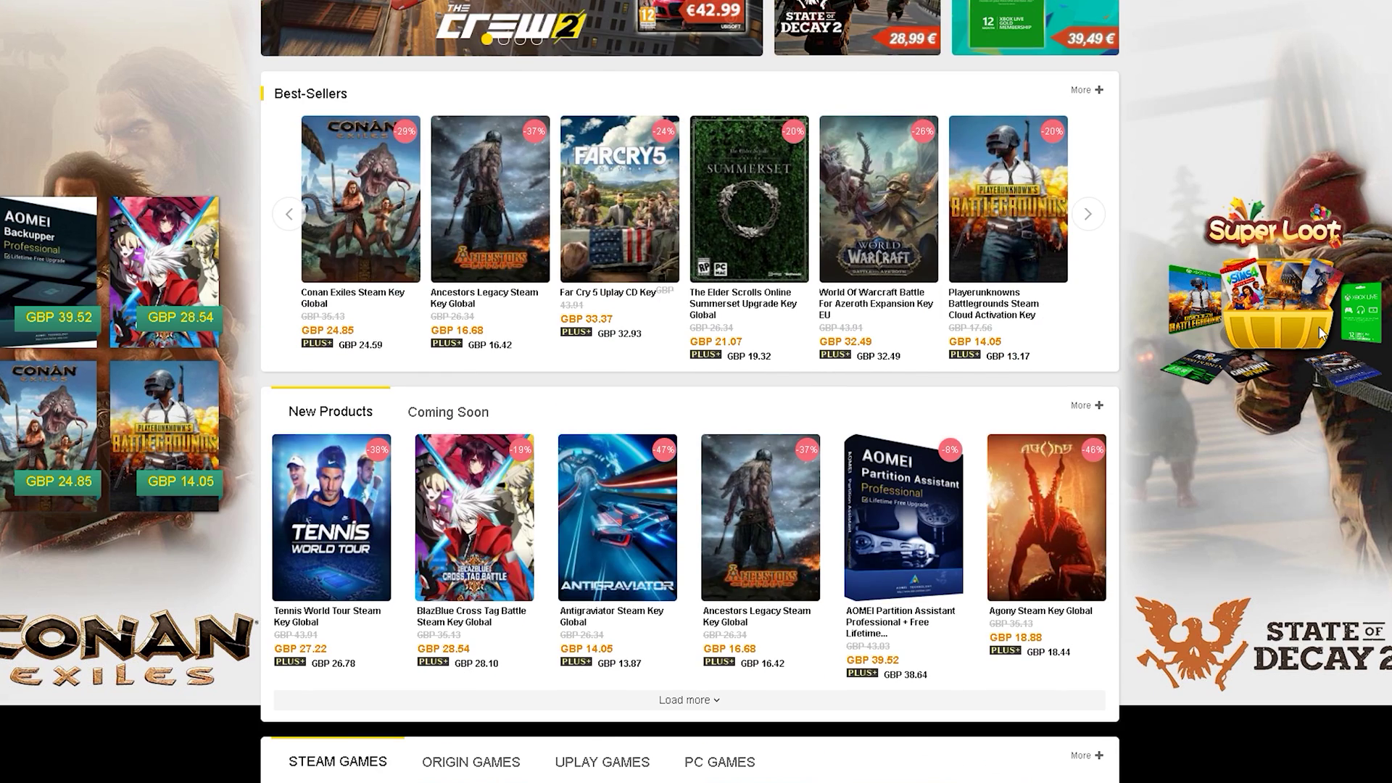
{"action": "scroll", "coordinate": [1322, 334], "scroll_direction": "down", "scroll_amount": 5}
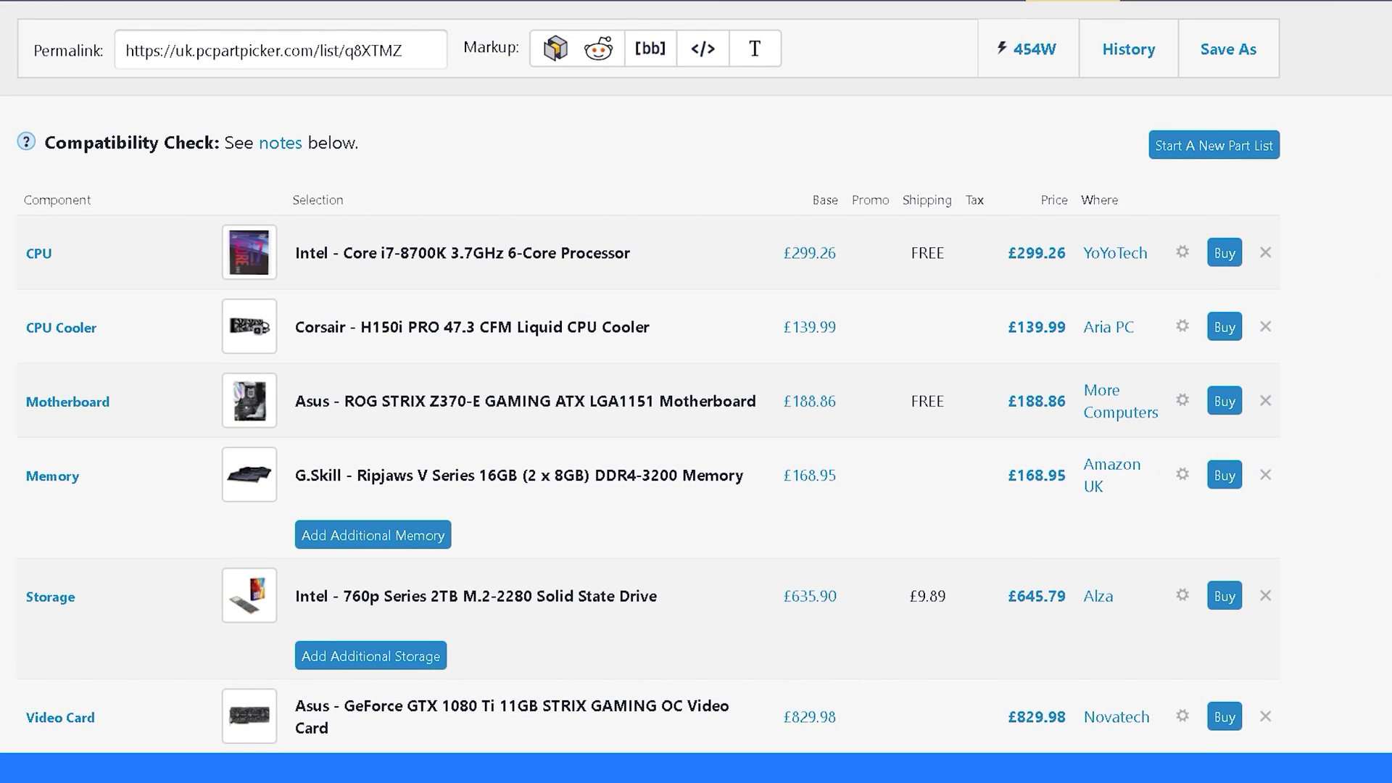
Add the Asus GTX 1080 Ti to the £2448.79 build and open Windows 10 Home OEM 64-bit prices.
{"action": "scroll", "coordinate": [696, 377], "scroll_direction": "down", "scroll_amount": 3}
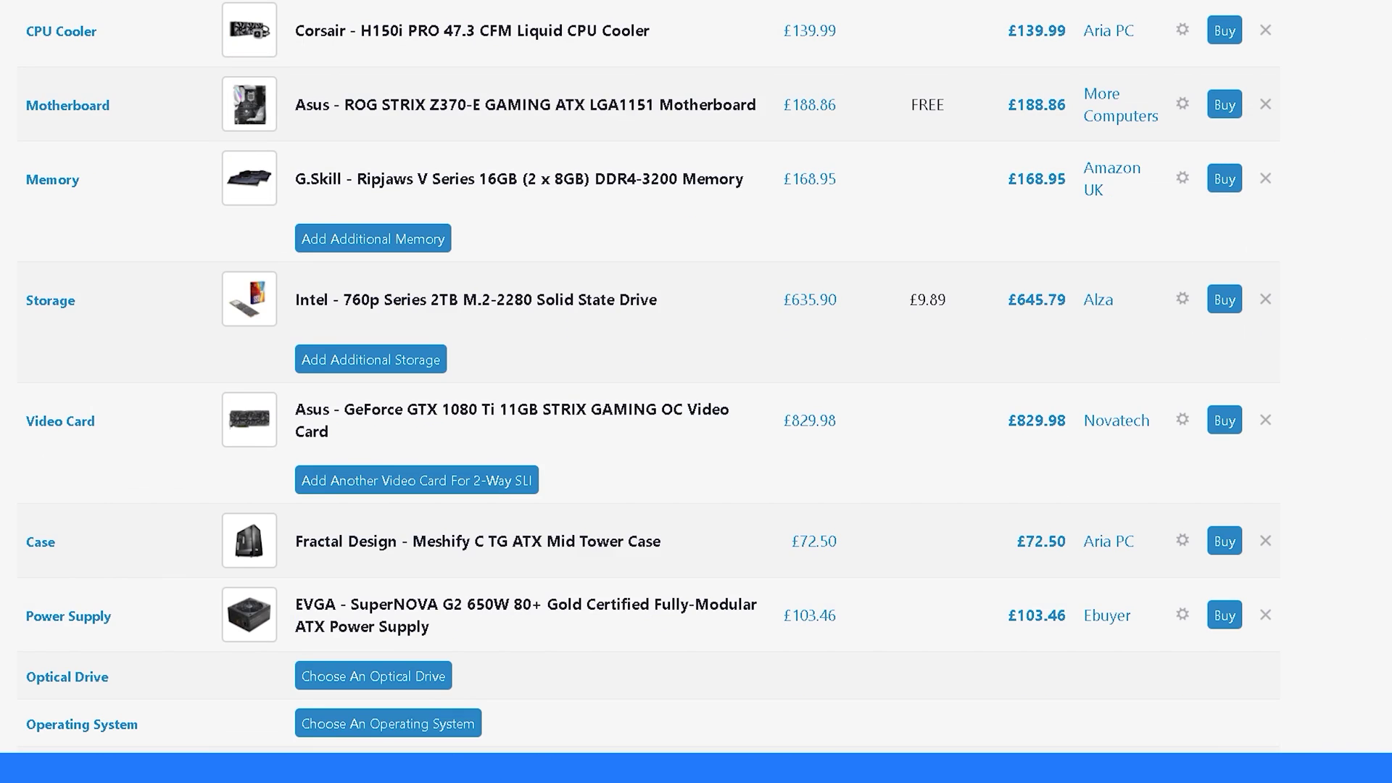
{"action": "scroll", "coordinate": [696, 377], "scroll_direction": "down", "scroll_amount": 5}
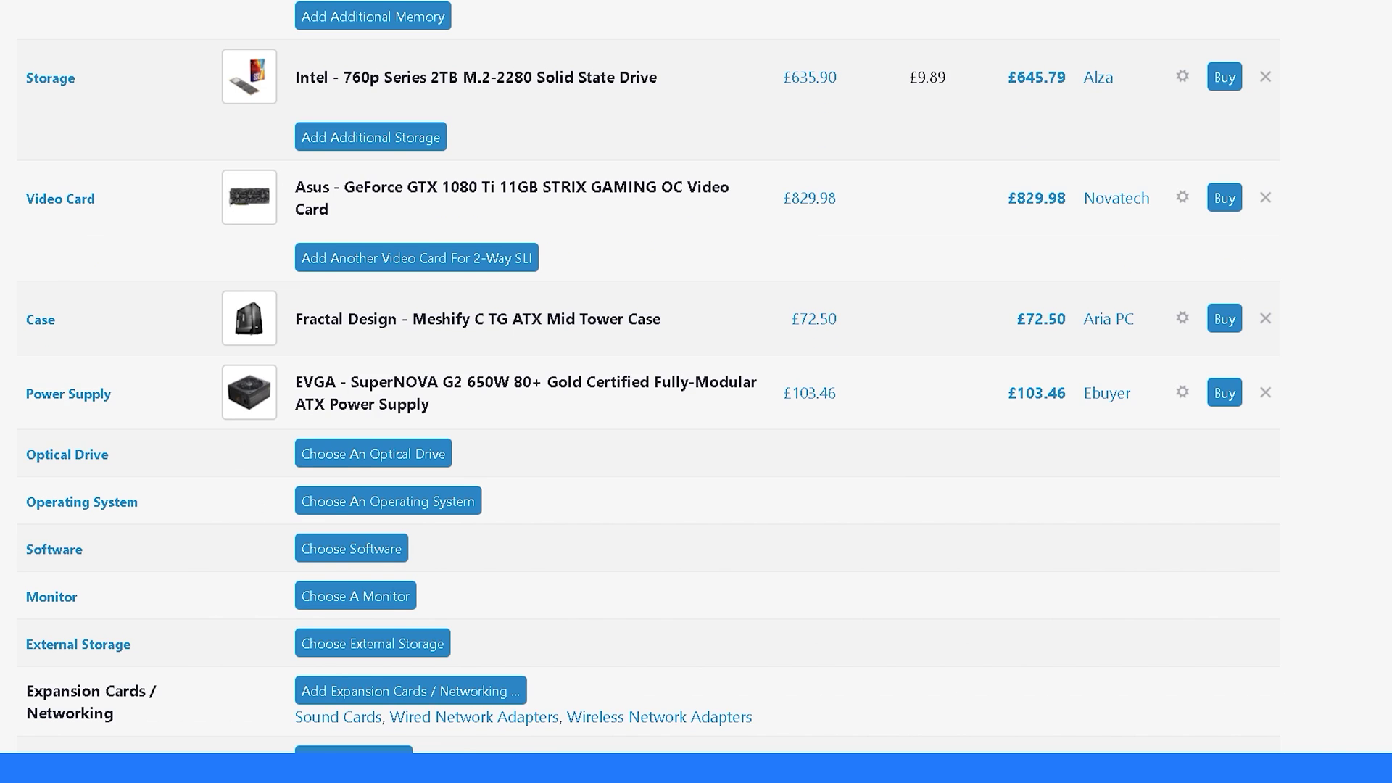
{"action": "scroll", "coordinate": [696, 378], "scroll_direction": "down", "scroll_amount": 4}
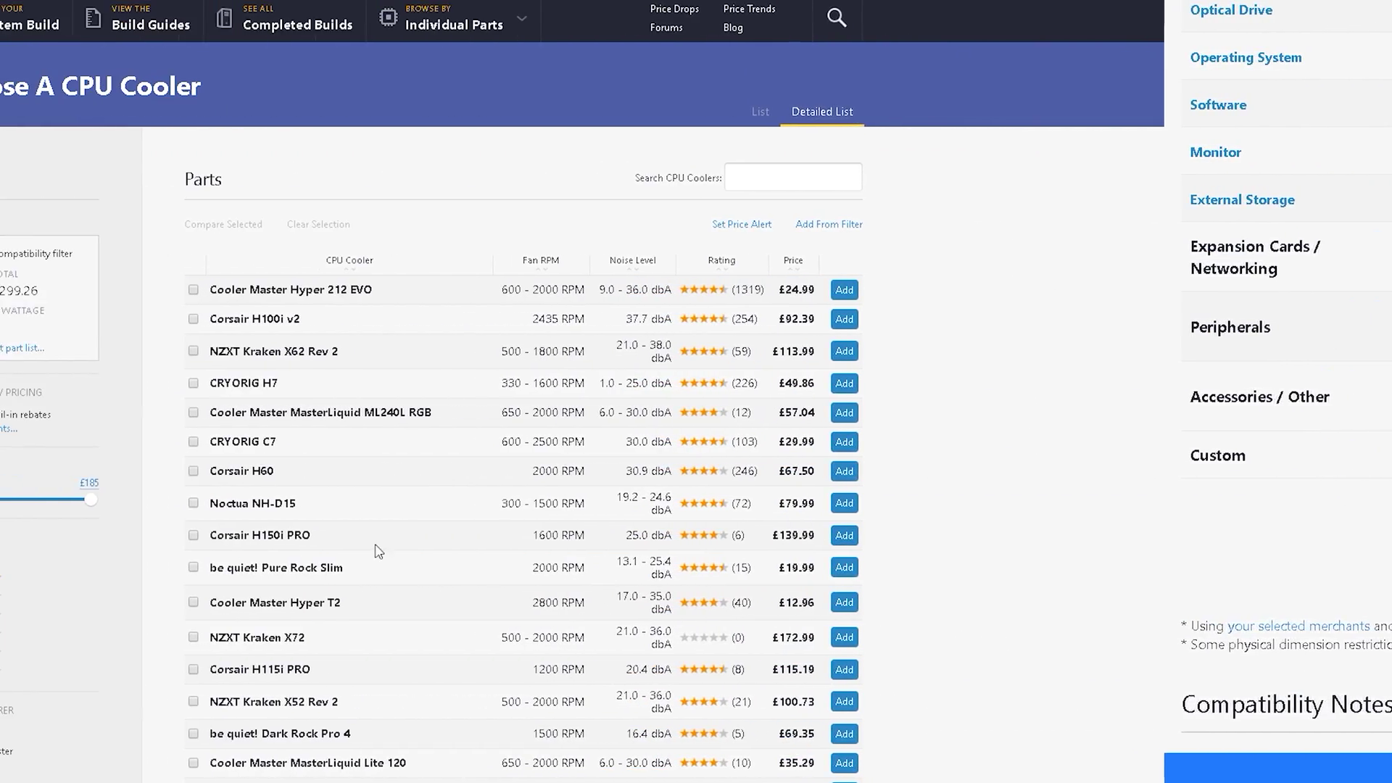
{"action": "left_click", "coordinate": [301, 537]}
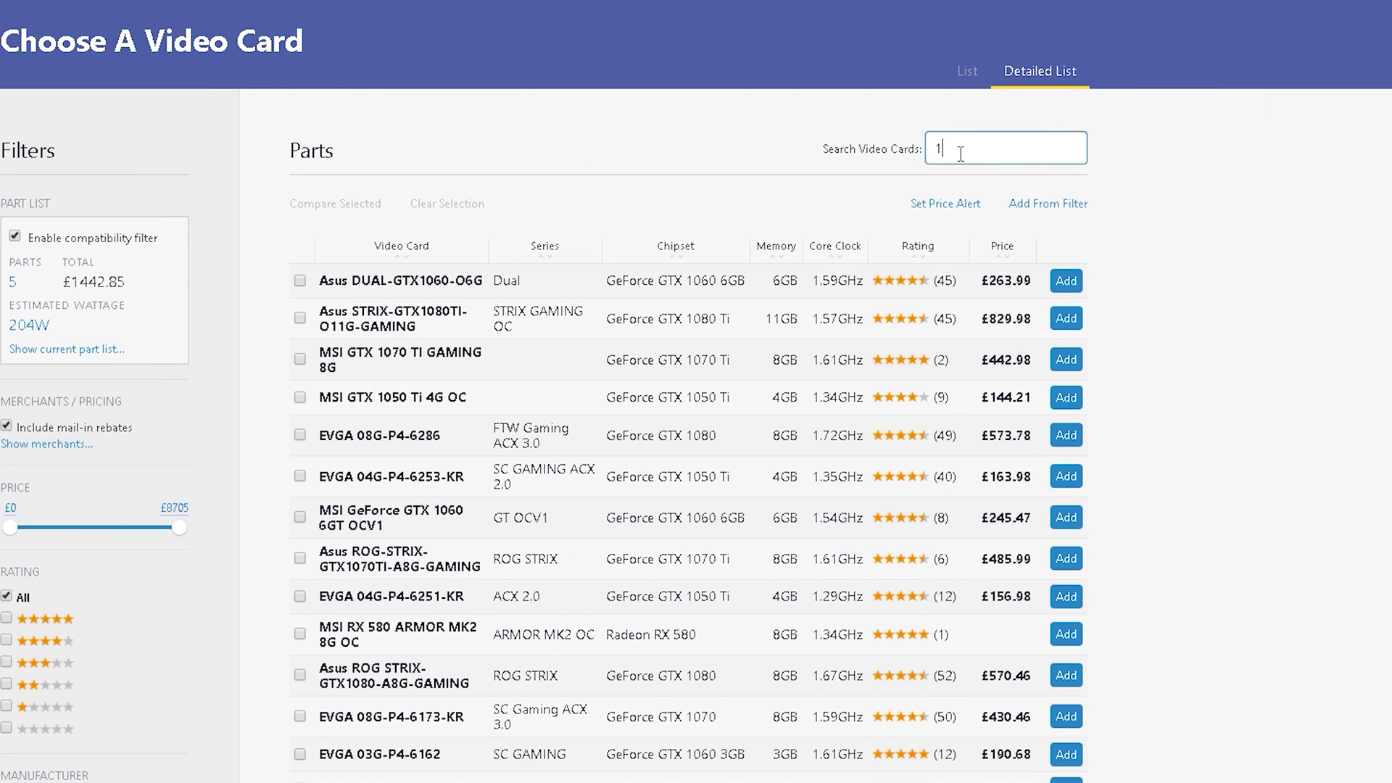
{"action": "type", "text": "0 ti"}
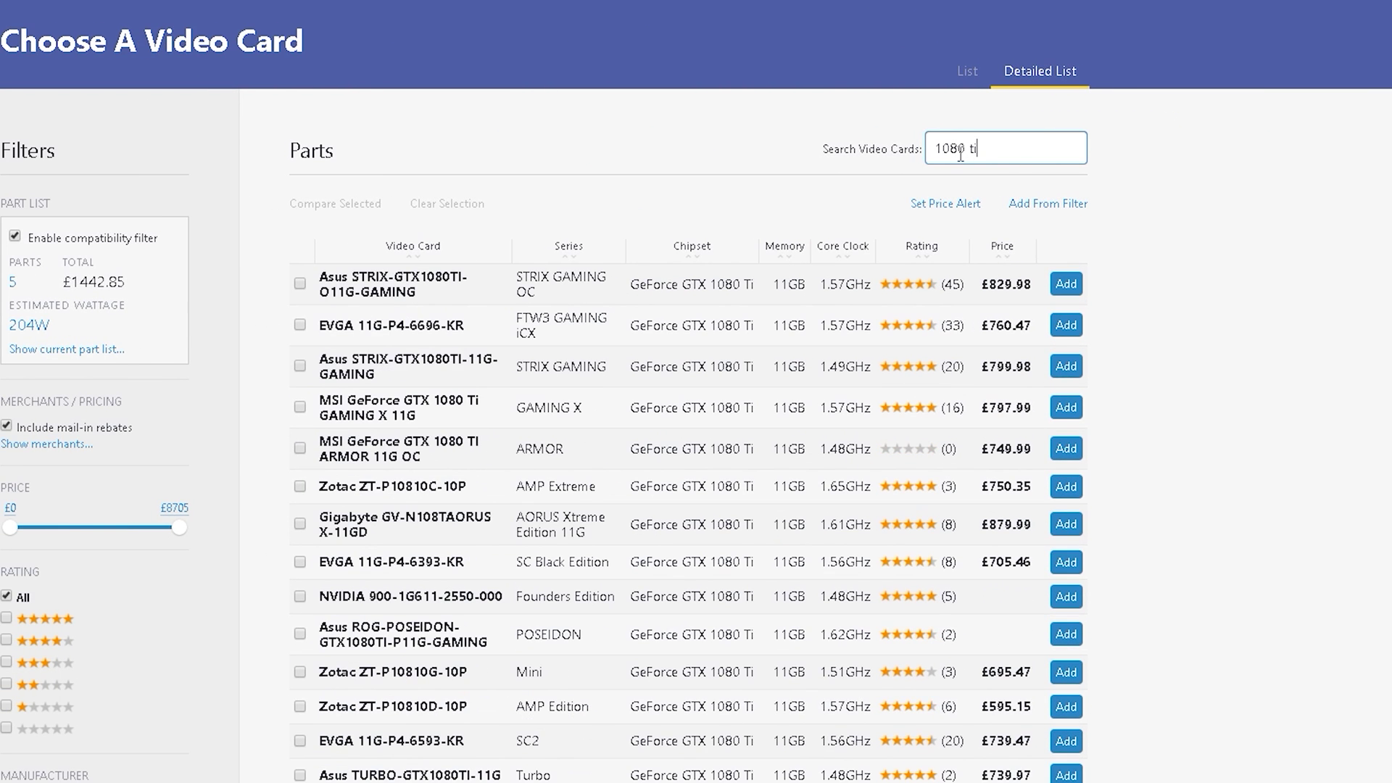
{"action": "left_click", "coordinate": [1077, 282]}
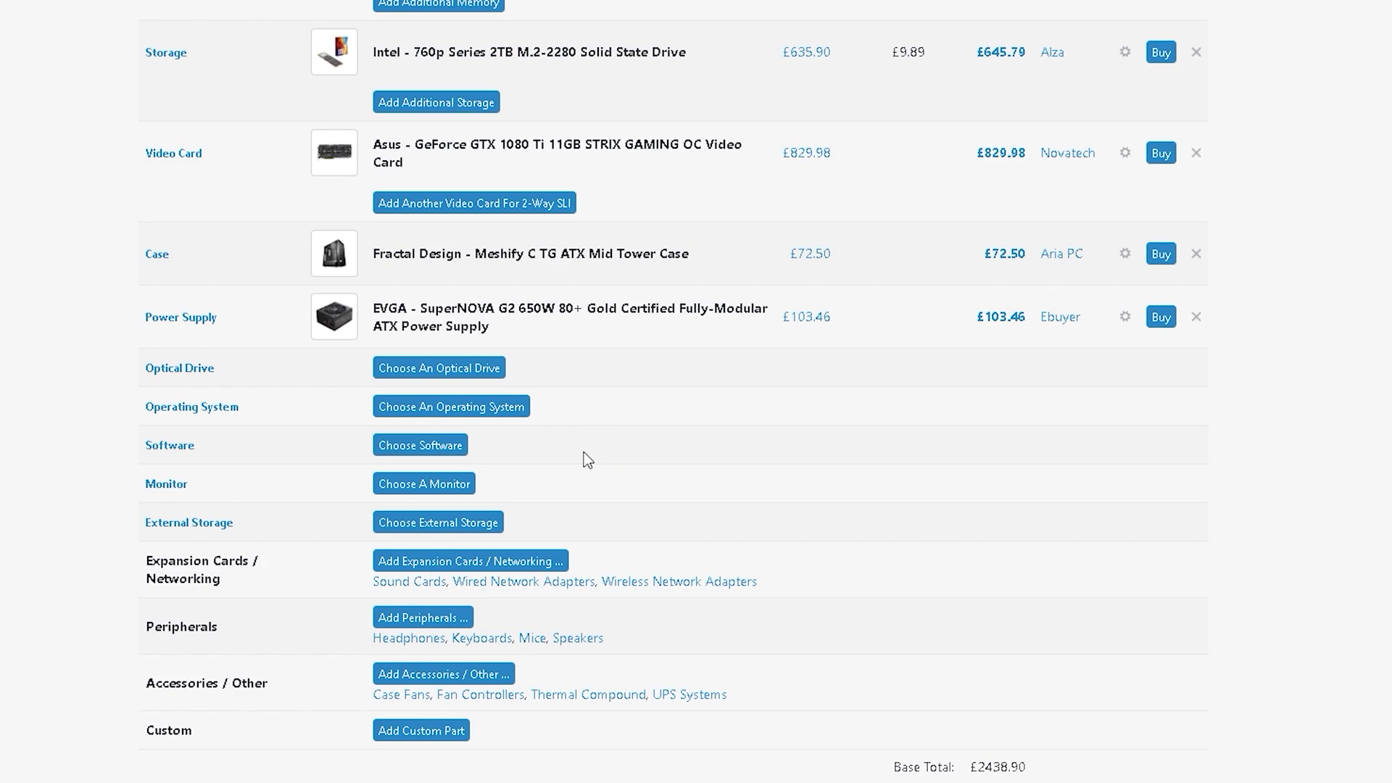
{"action": "left_click", "coordinate": [496, 411]}
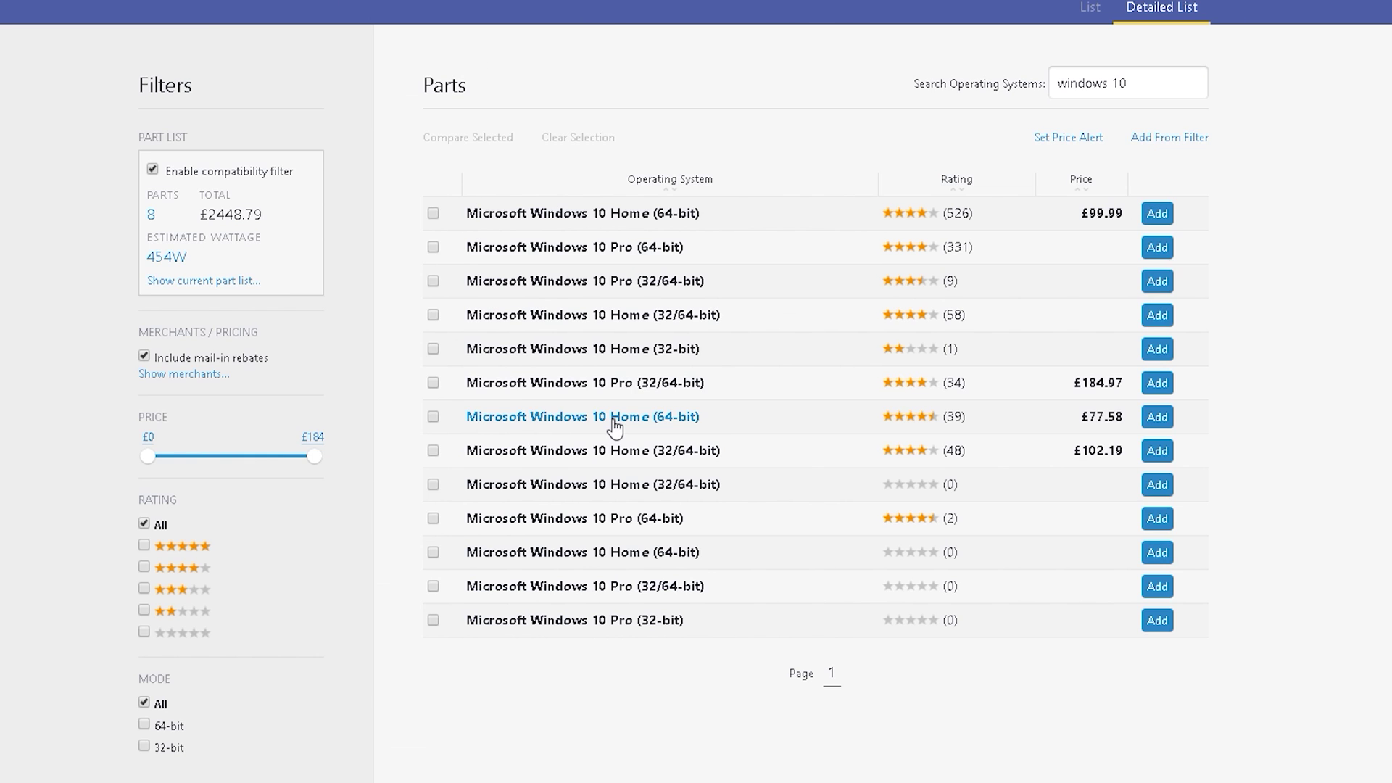
{"action": "left_click", "coordinate": [615, 427]}
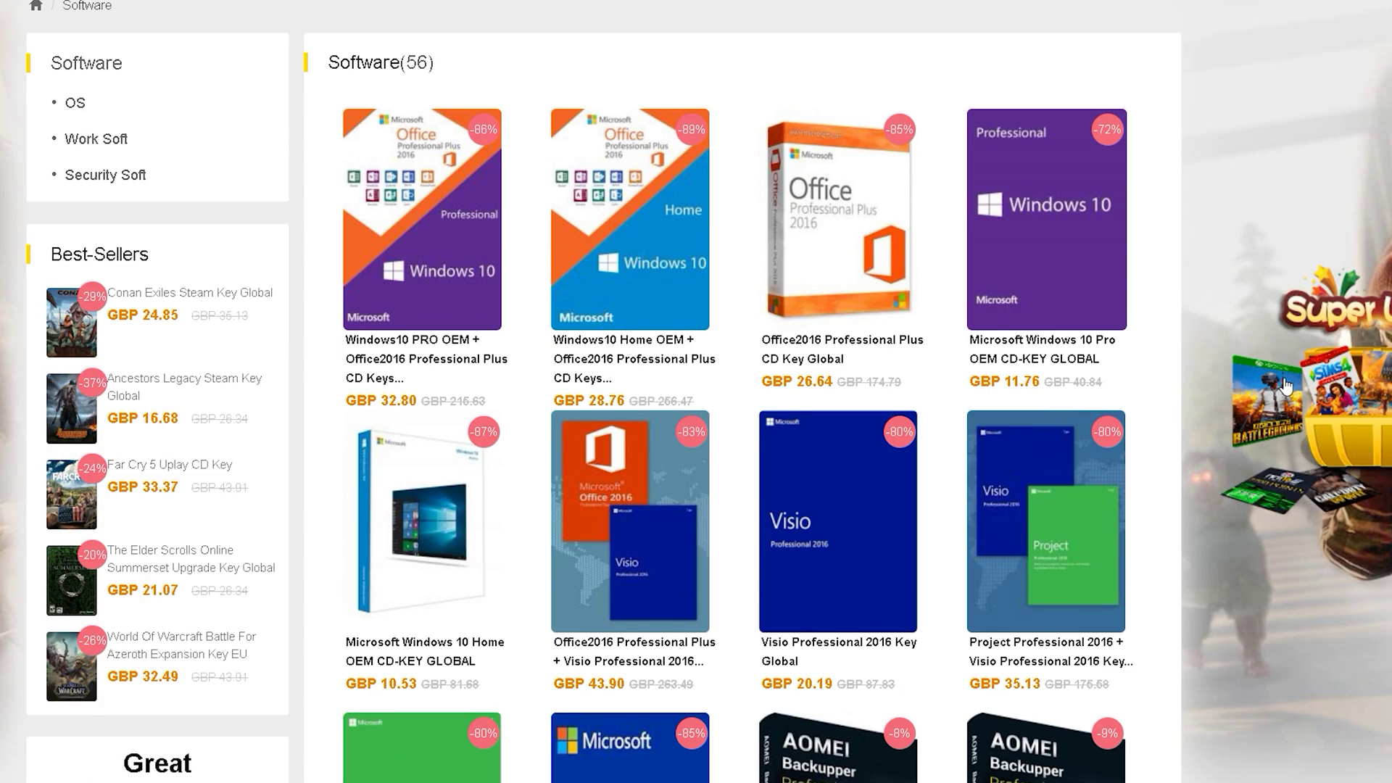
Buy the Windows 10 Pro OEM CD-KEY GLOBAL and apply a promotion code, reaching GBP 10.58.
{"action": "scroll", "coordinate": [1286, 386], "scroll_direction": "down", "scroll_amount": 2}
{"action": "scroll", "coordinate": [1286, 387], "scroll_direction": "down", "scroll_amount": 5}
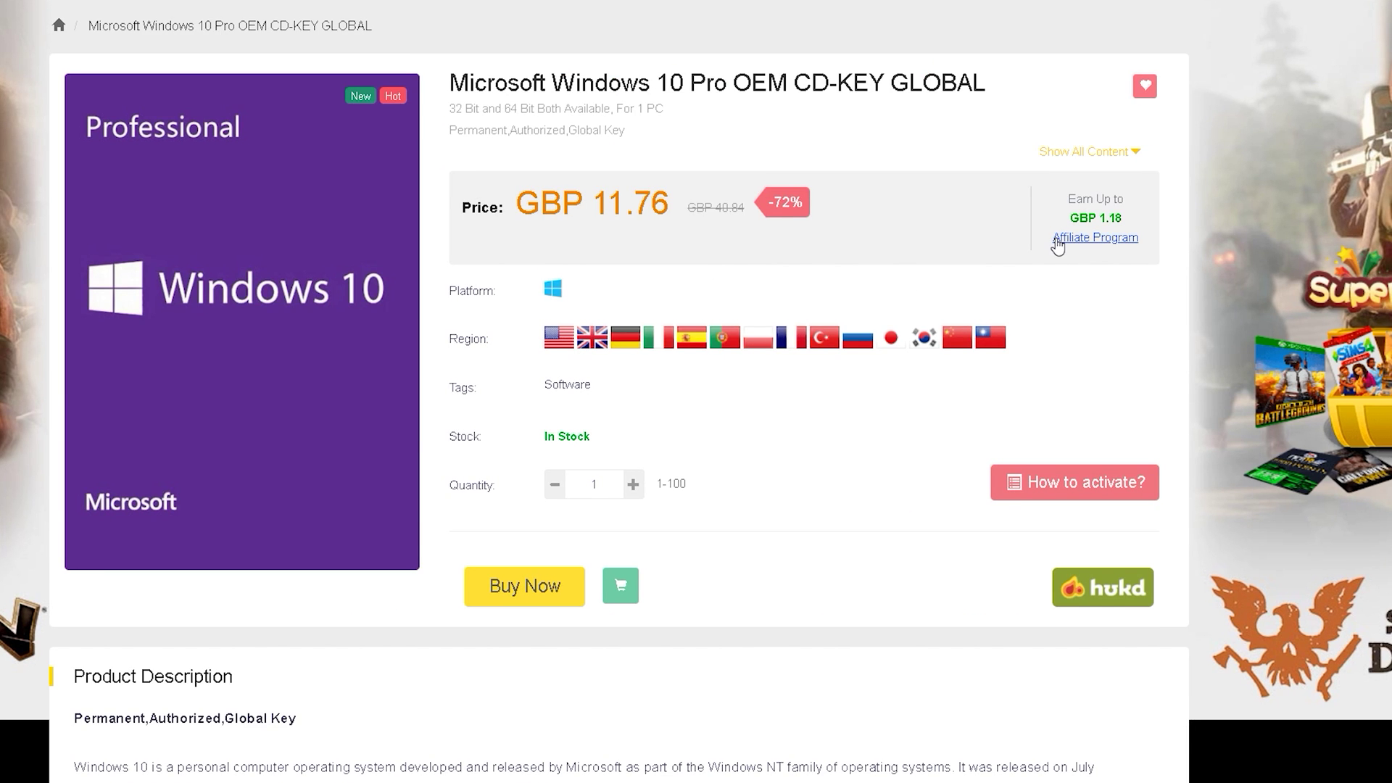
{"action": "left_click", "coordinate": [527, 591]}
{"action": "left_click", "coordinate": [312, 383]}
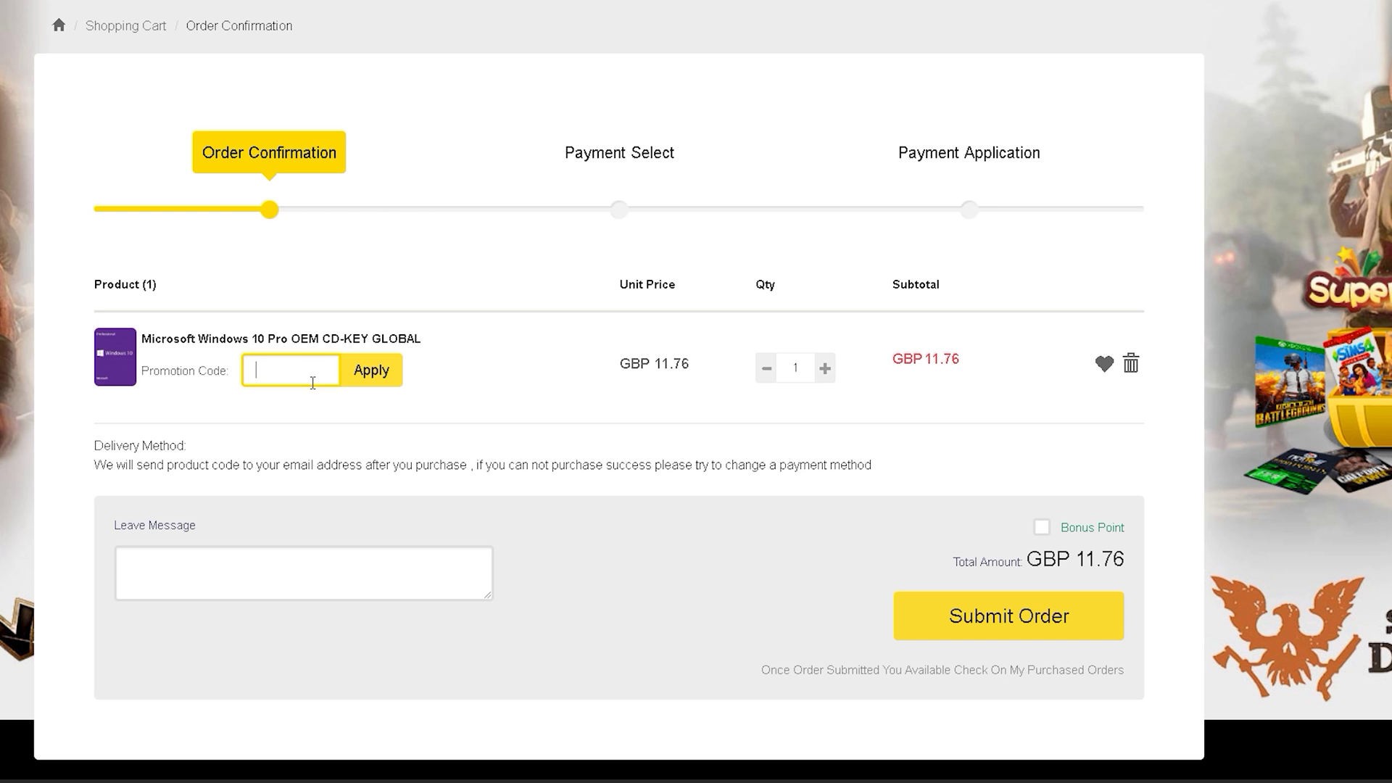
{"action": "left_click", "coordinate": [367, 372]}
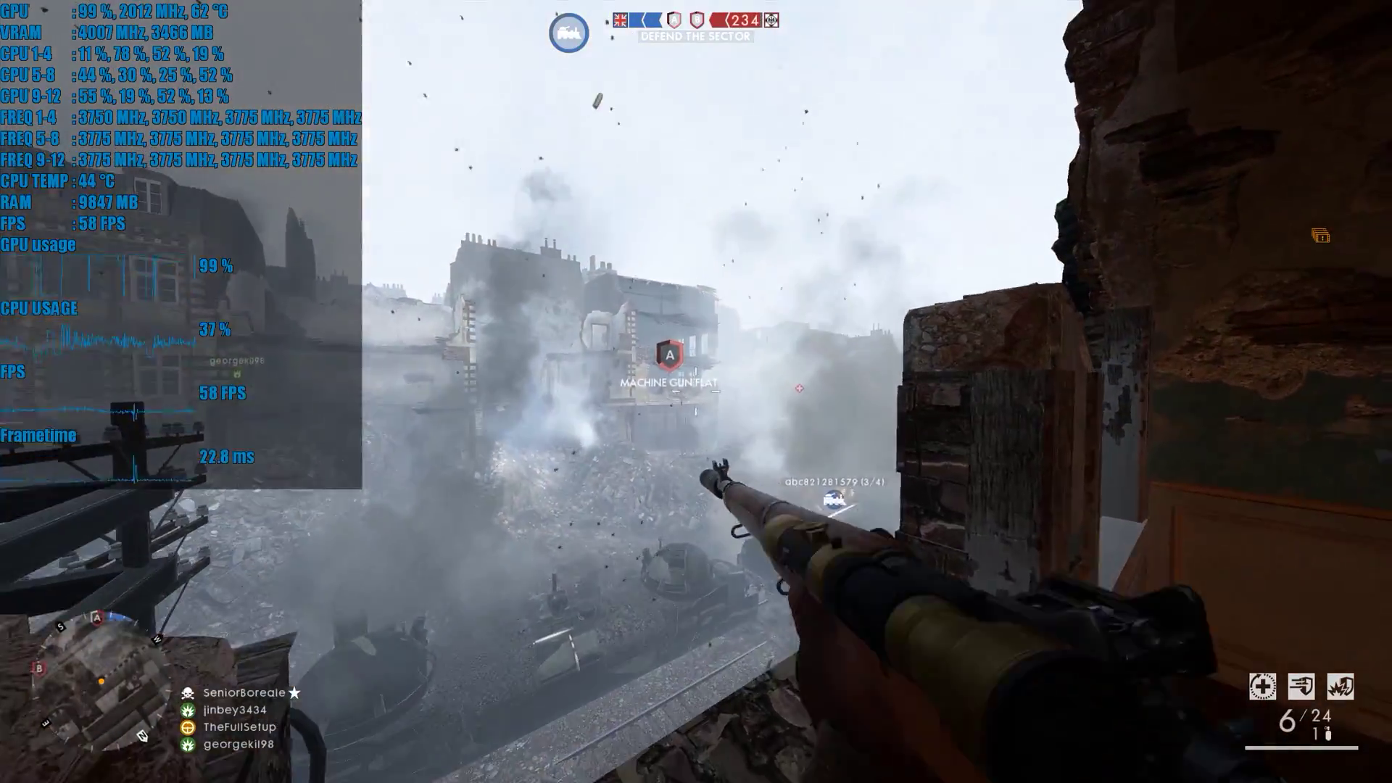
Scope in on the Machine Gun Flat building and shoot two enemy soldiers.
{"action": "right_click", "coordinate": [696, 392]}
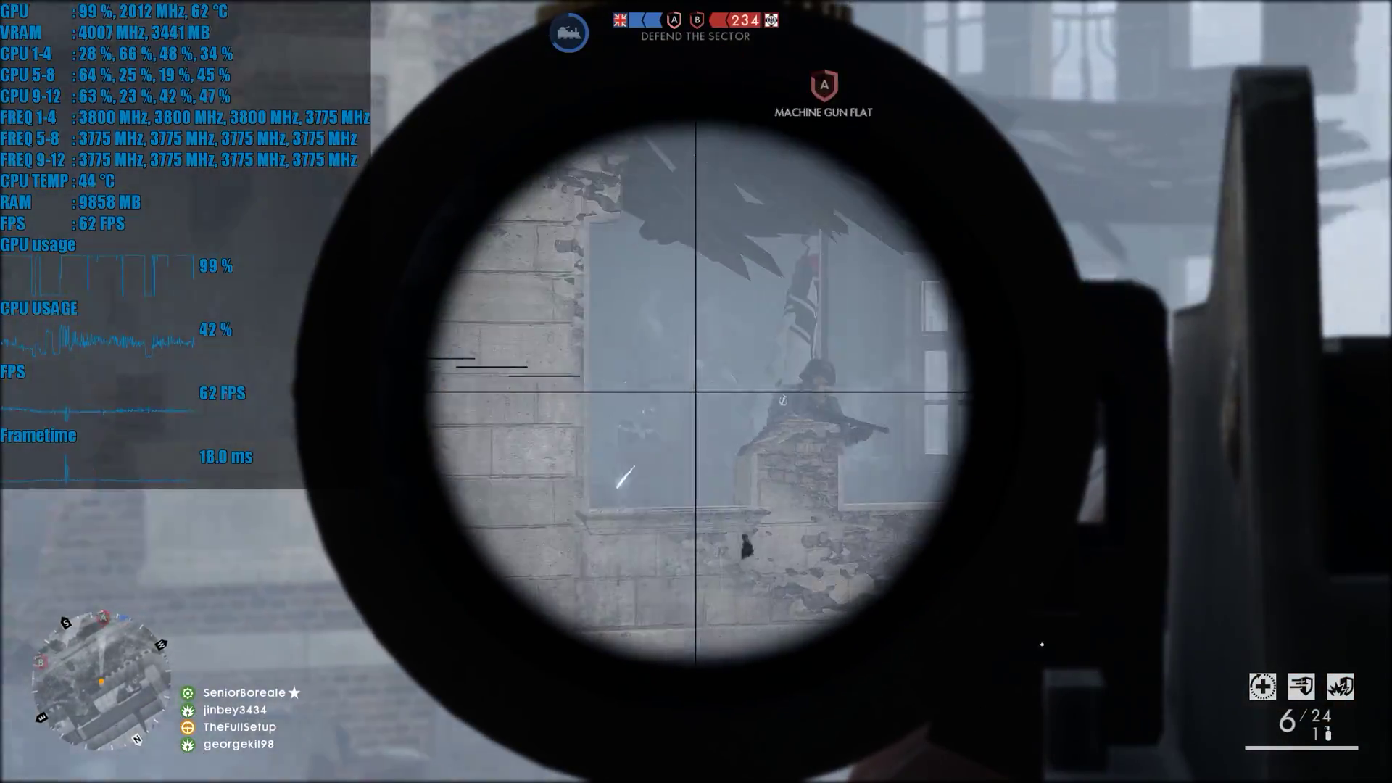
{"action": "left_click", "coordinate": [697, 391]}
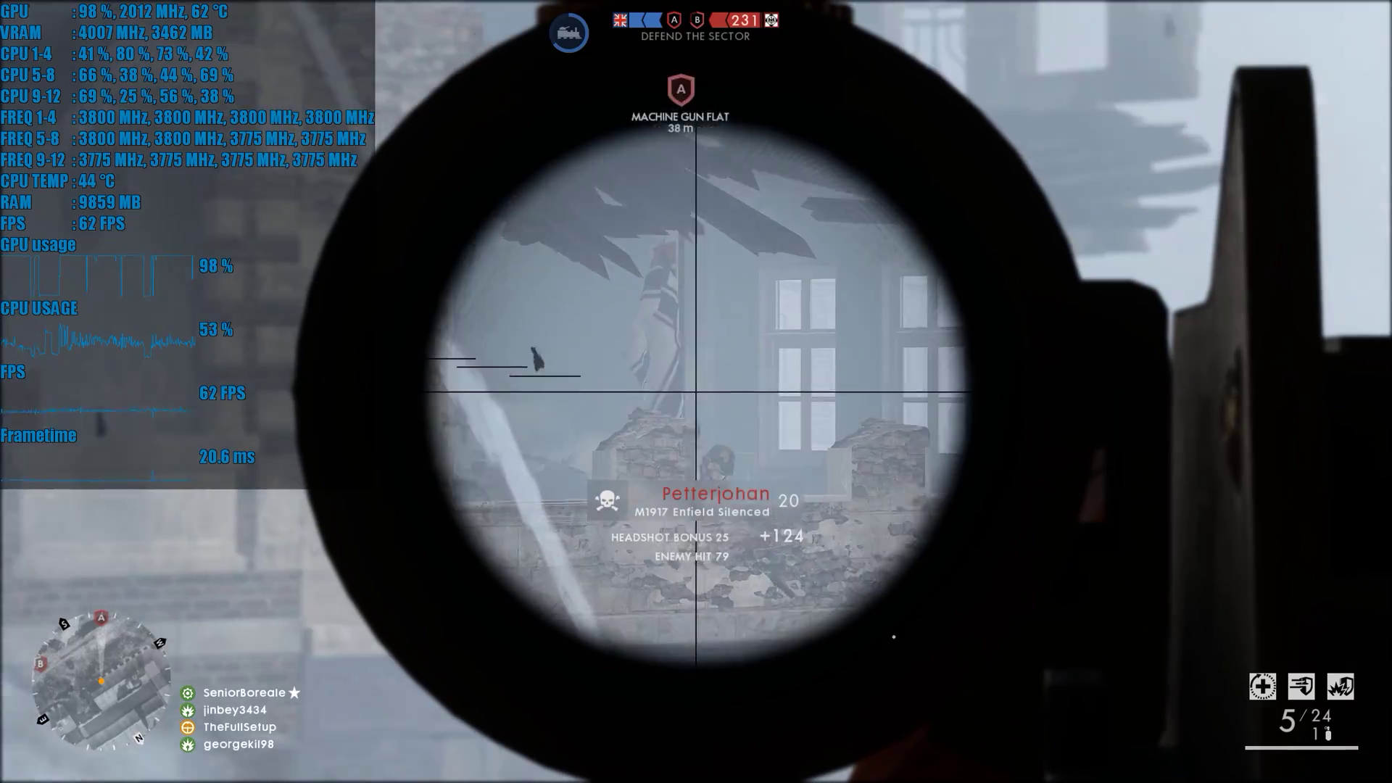
{"action": "left_click", "coordinate": [697, 392]}
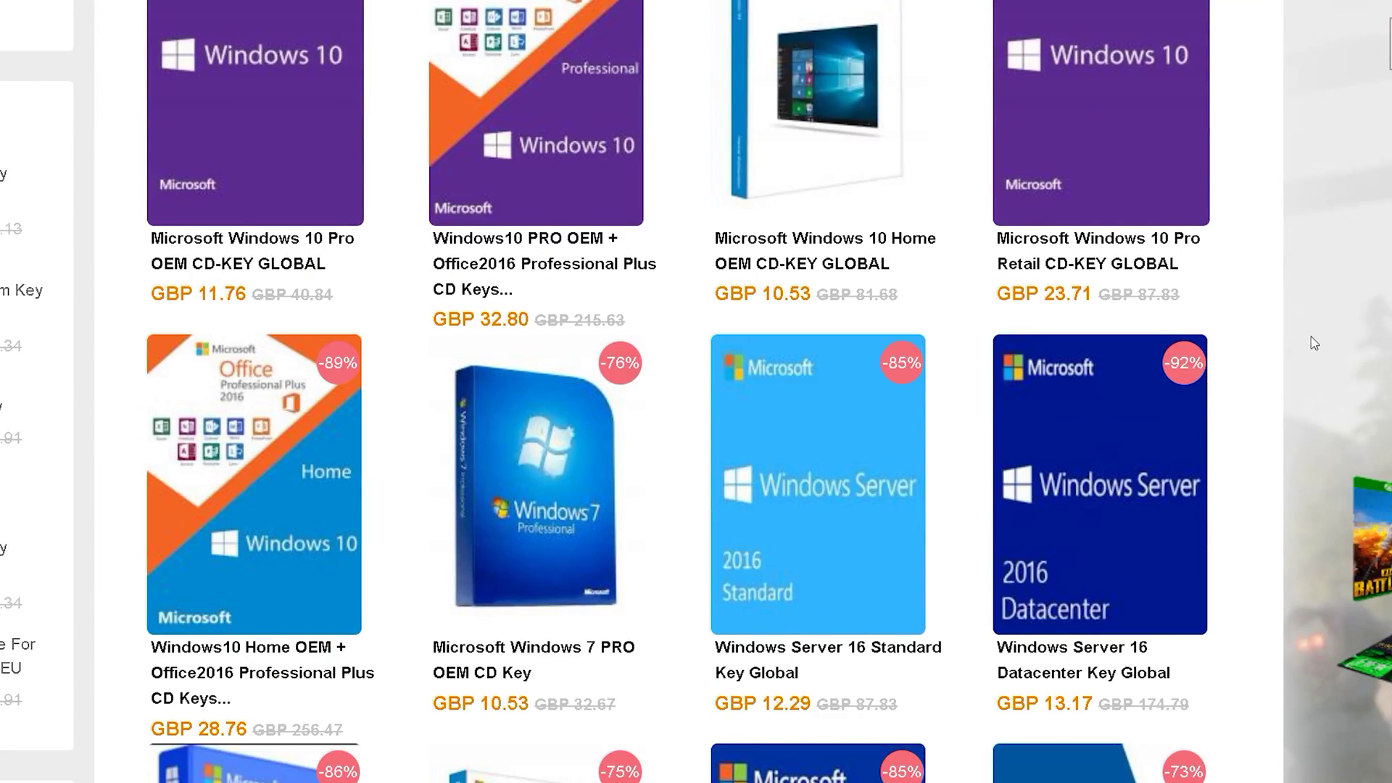
Scroll the SCDKey homepage down to the Steam Games row.
{"action": "scroll", "coordinate": [1312, 336], "scroll_direction": "down", "scroll_amount": 1}
{"action": "scroll", "coordinate": [1311, 341], "scroll_direction": "down", "scroll_amount": 1}
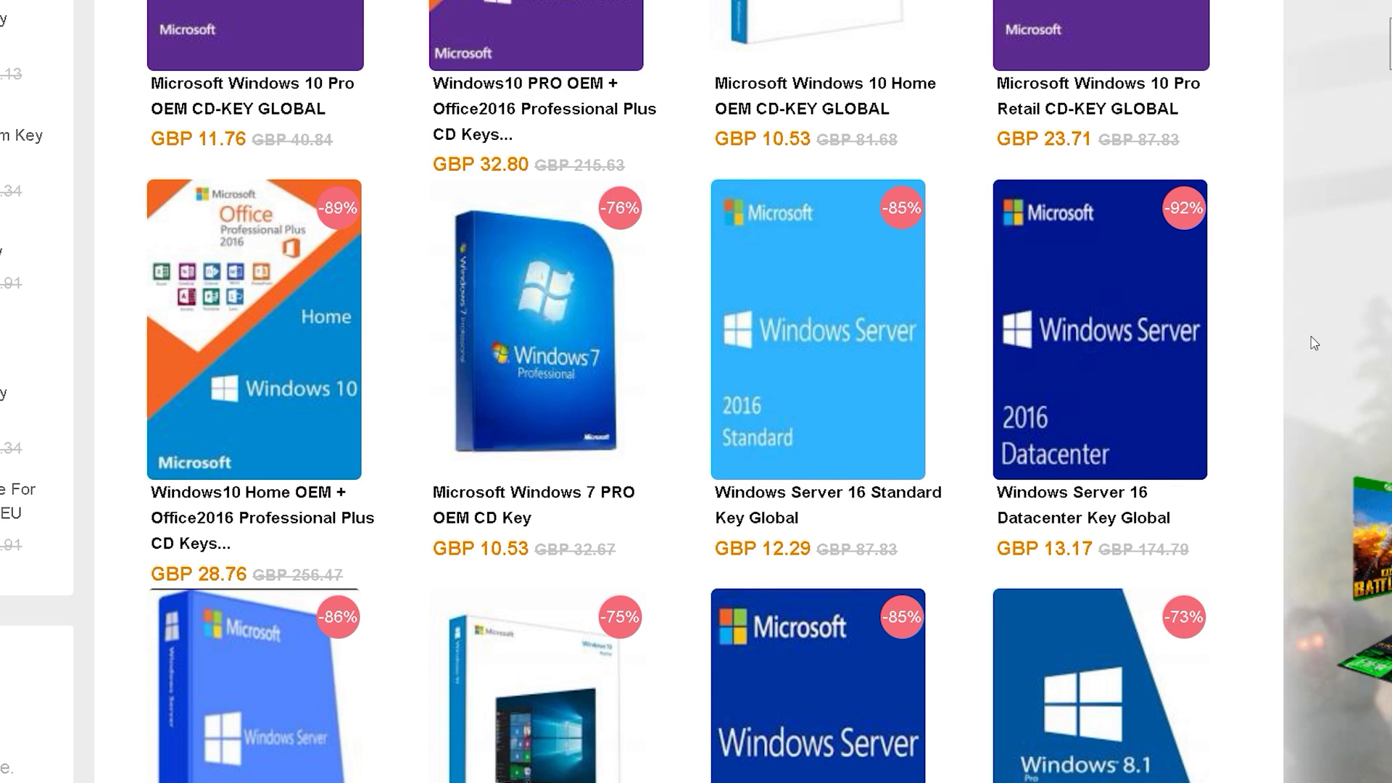
{"action": "scroll", "coordinate": [1314, 343], "scroll_direction": "down", "scroll_amount": 1}
{"action": "scroll", "coordinate": [1315, 343], "scroll_direction": "down", "scroll_amount": 1}
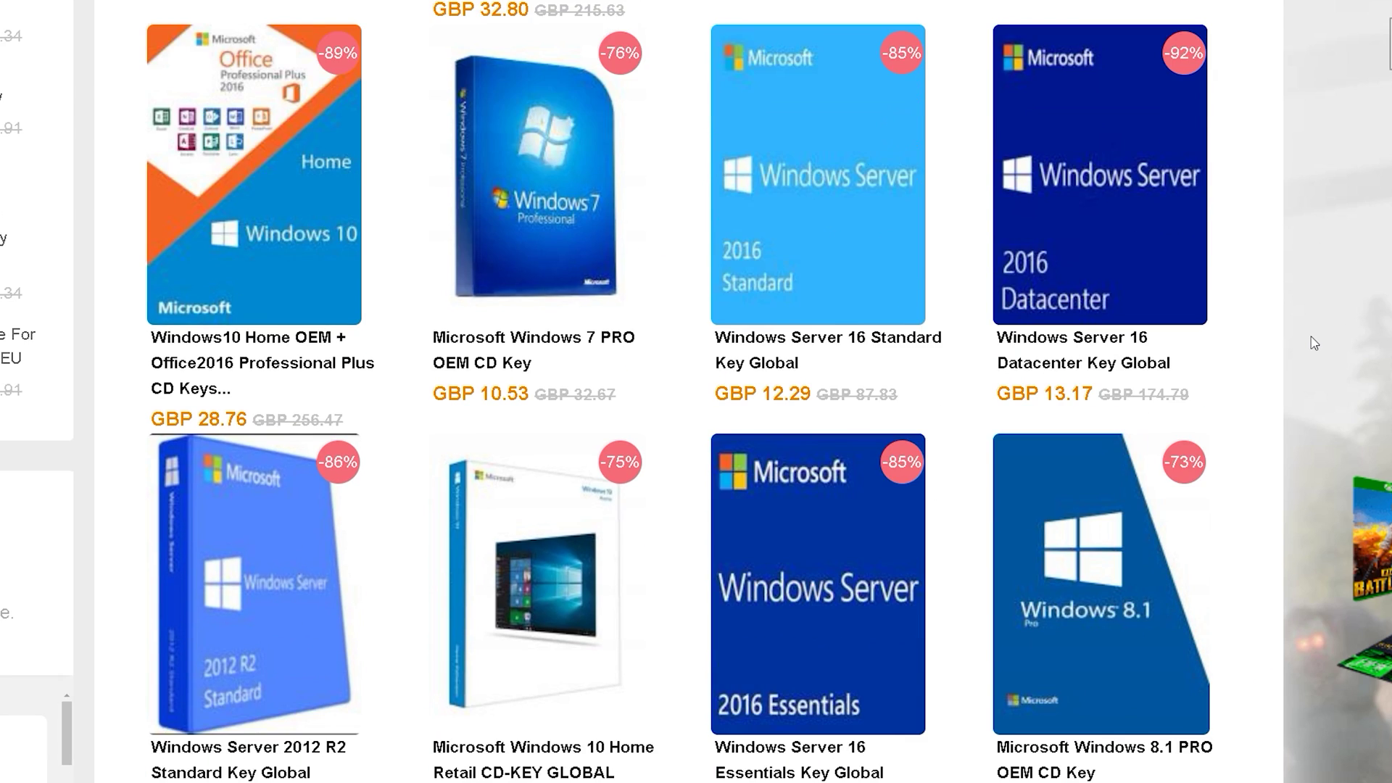
{"action": "scroll", "coordinate": [1313, 342], "scroll_direction": "down", "scroll_amount": 2}
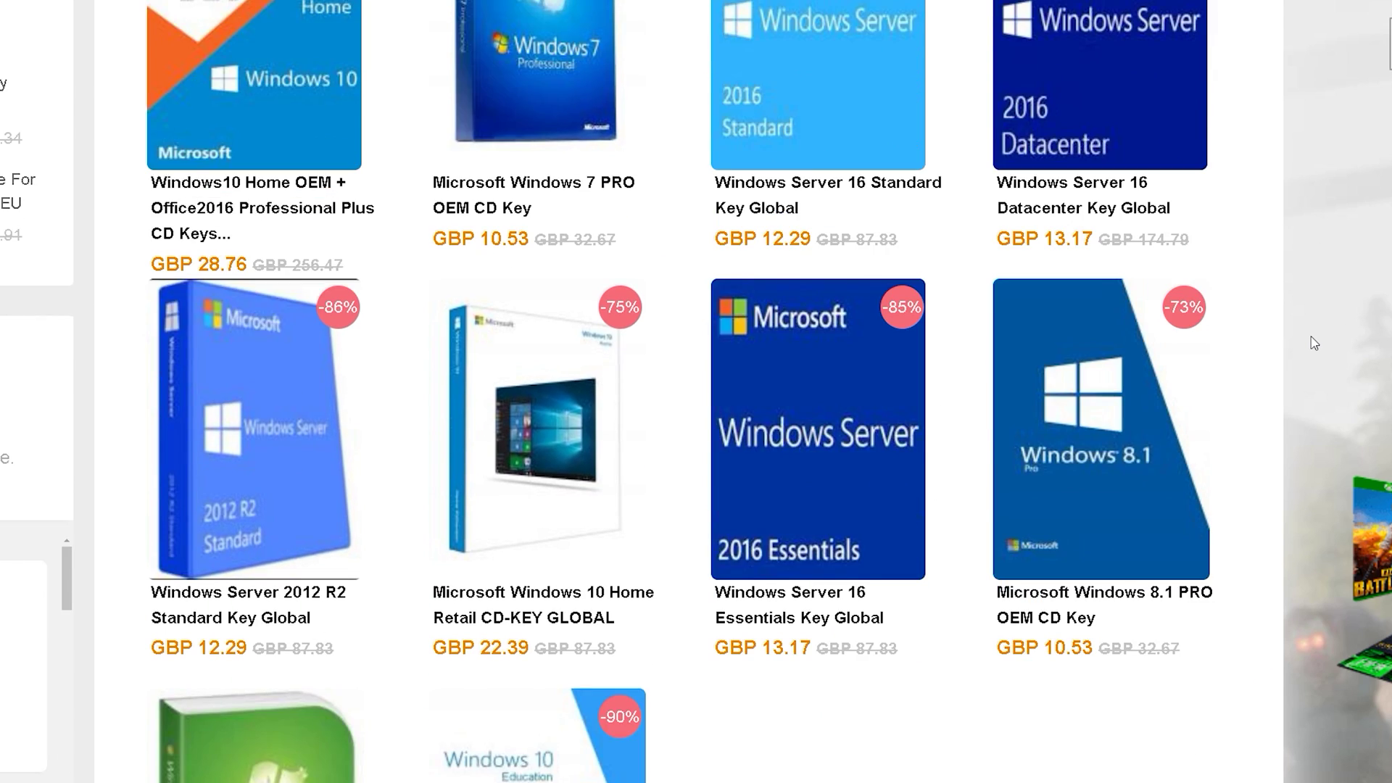
{"action": "scroll", "coordinate": [1314, 342], "scroll_direction": "down", "scroll_amount": 1}
{"action": "scroll", "coordinate": [1314, 343], "scroll_direction": "down", "scroll_amount": 1}
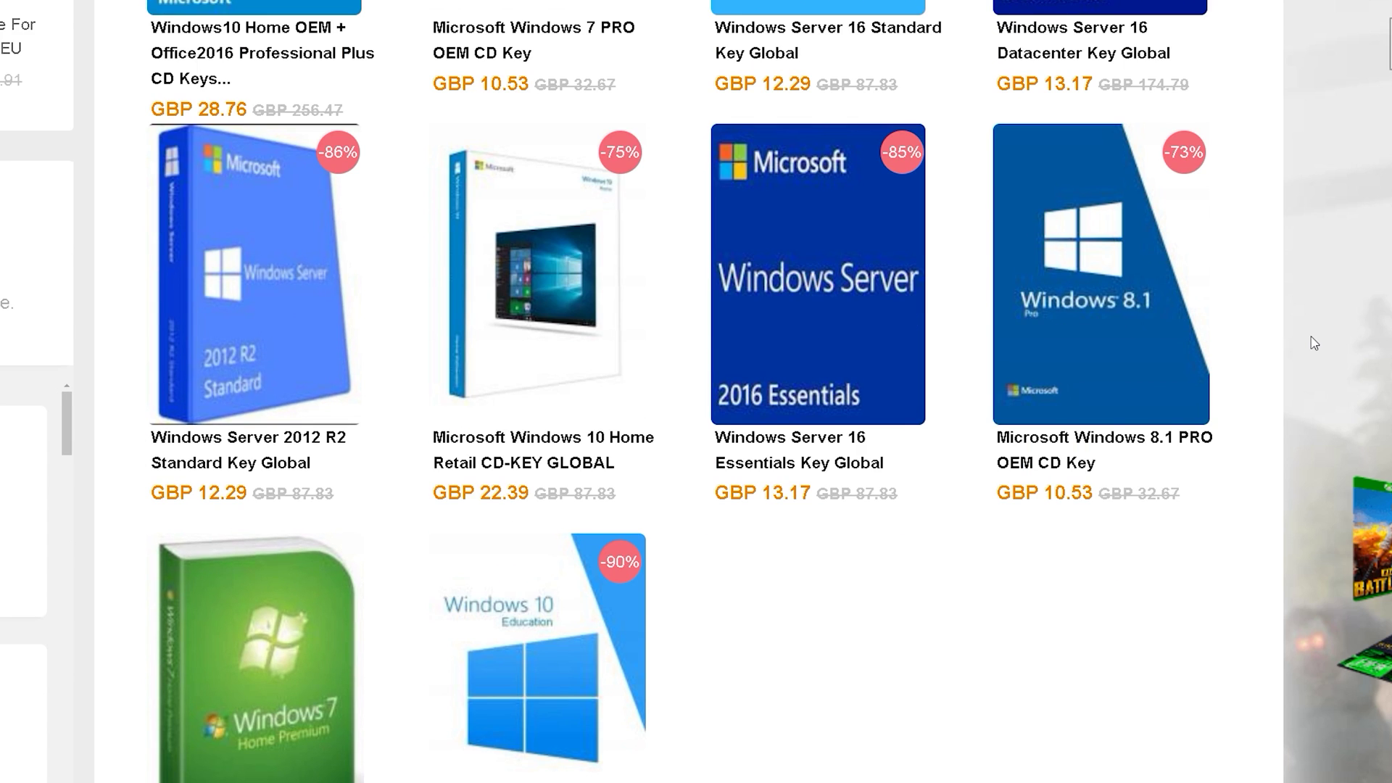
{"action": "scroll", "coordinate": [1312, 340], "scroll_direction": "down", "scroll_amount": 2}
{"action": "scroll", "coordinate": [1311, 337], "scroll_direction": "down", "scroll_amount": 1}
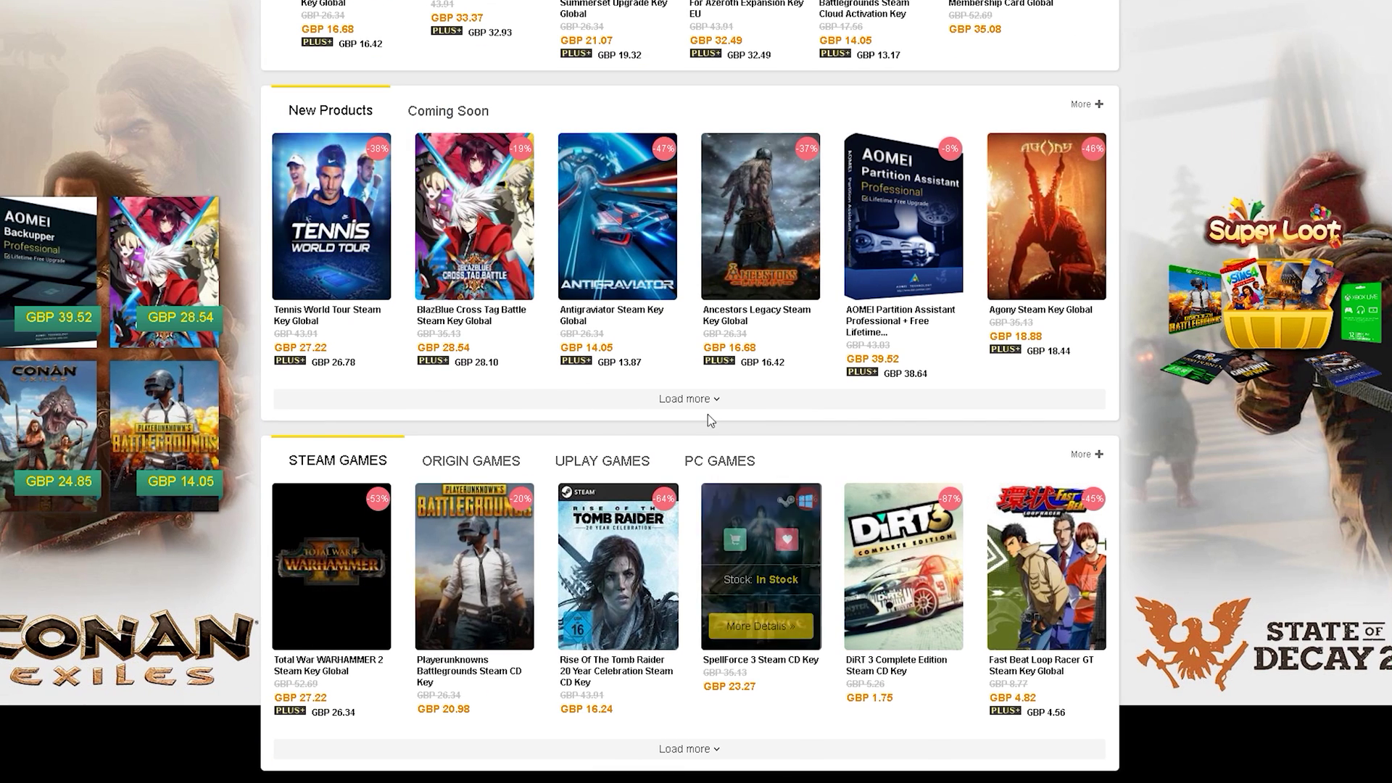
Open the Playerunknowns Battlegrounds Steam CD Key page (GBP 20.98) and scroll through its details.
{"action": "mouse_move", "coordinate": [502, 512]}
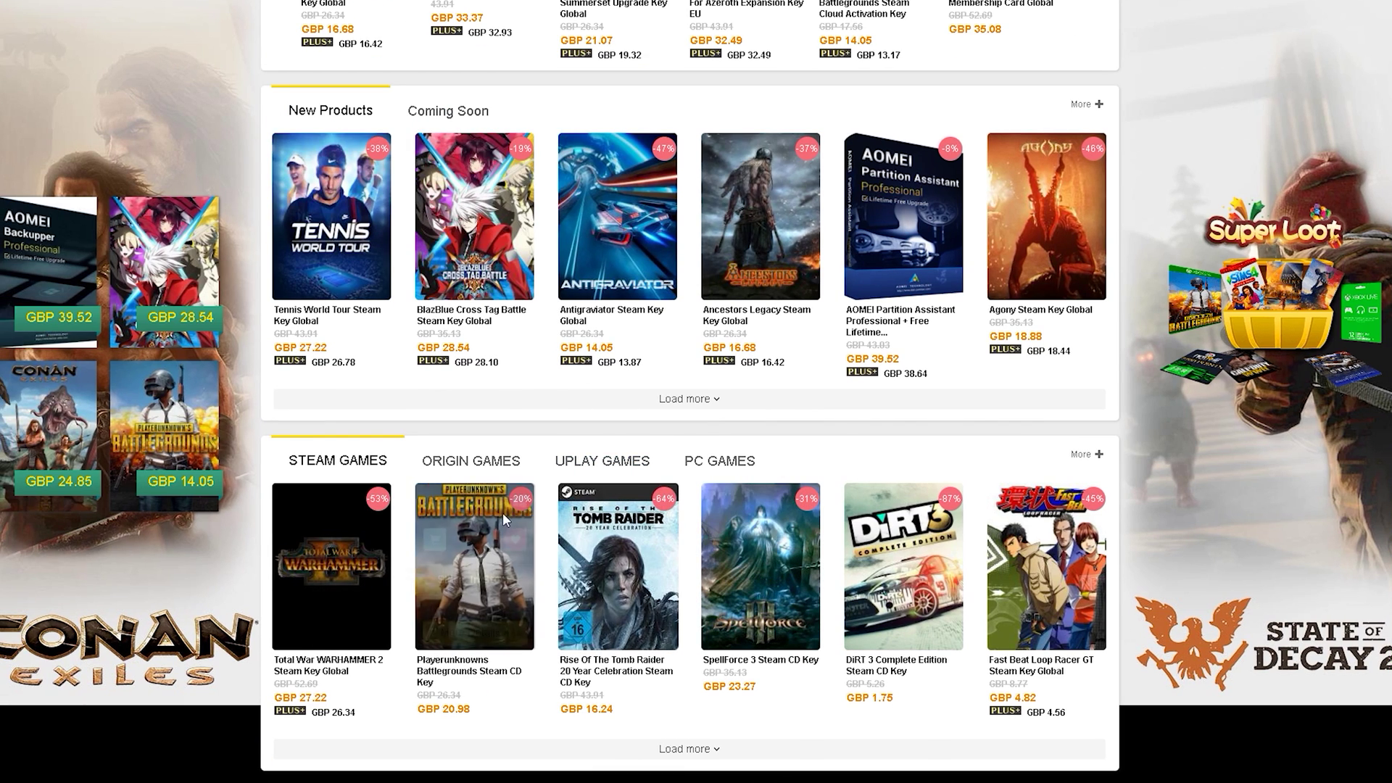
{"action": "left_click", "coordinate": [469, 623]}
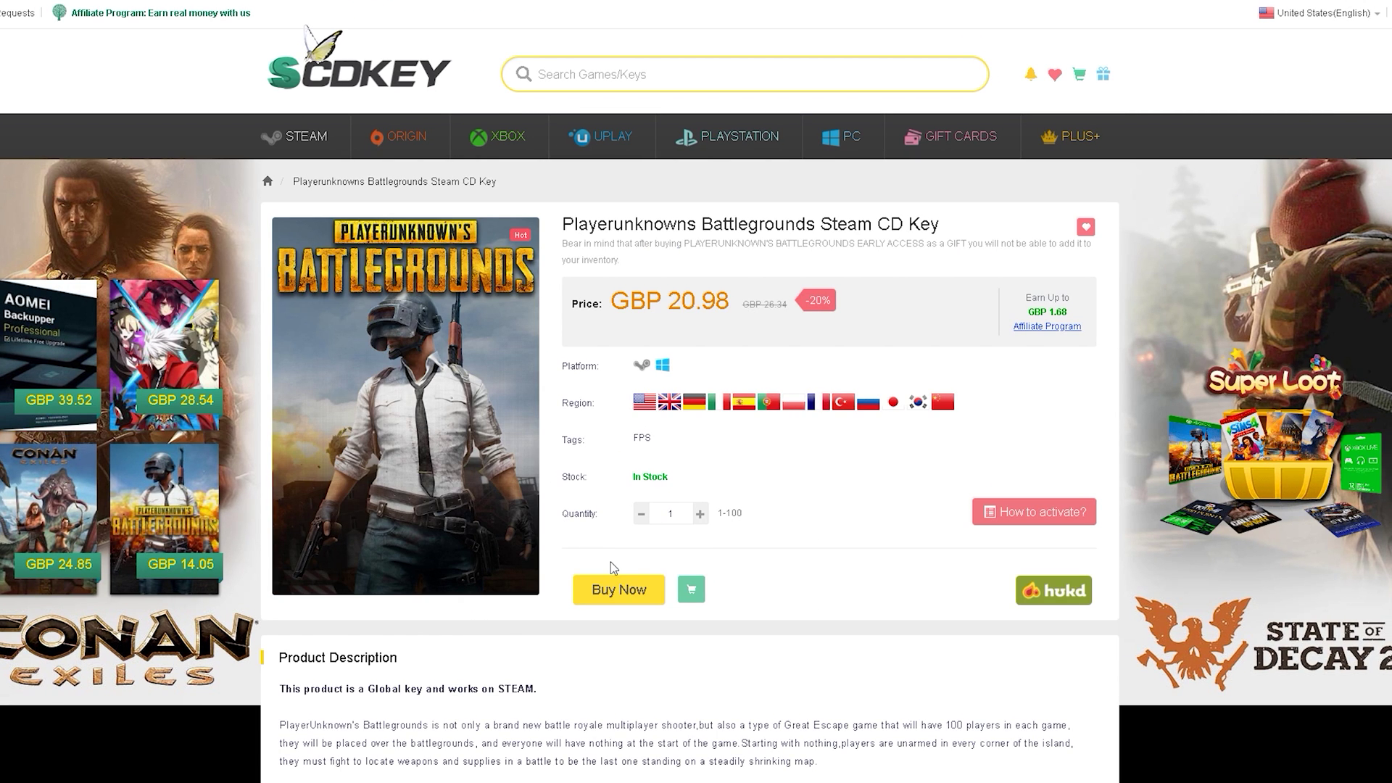
{"action": "scroll", "coordinate": [612, 563], "scroll_direction": "down", "scroll_amount": 1}
{"action": "scroll", "coordinate": [612, 562], "scroll_direction": "down", "scroll_amount": 1}
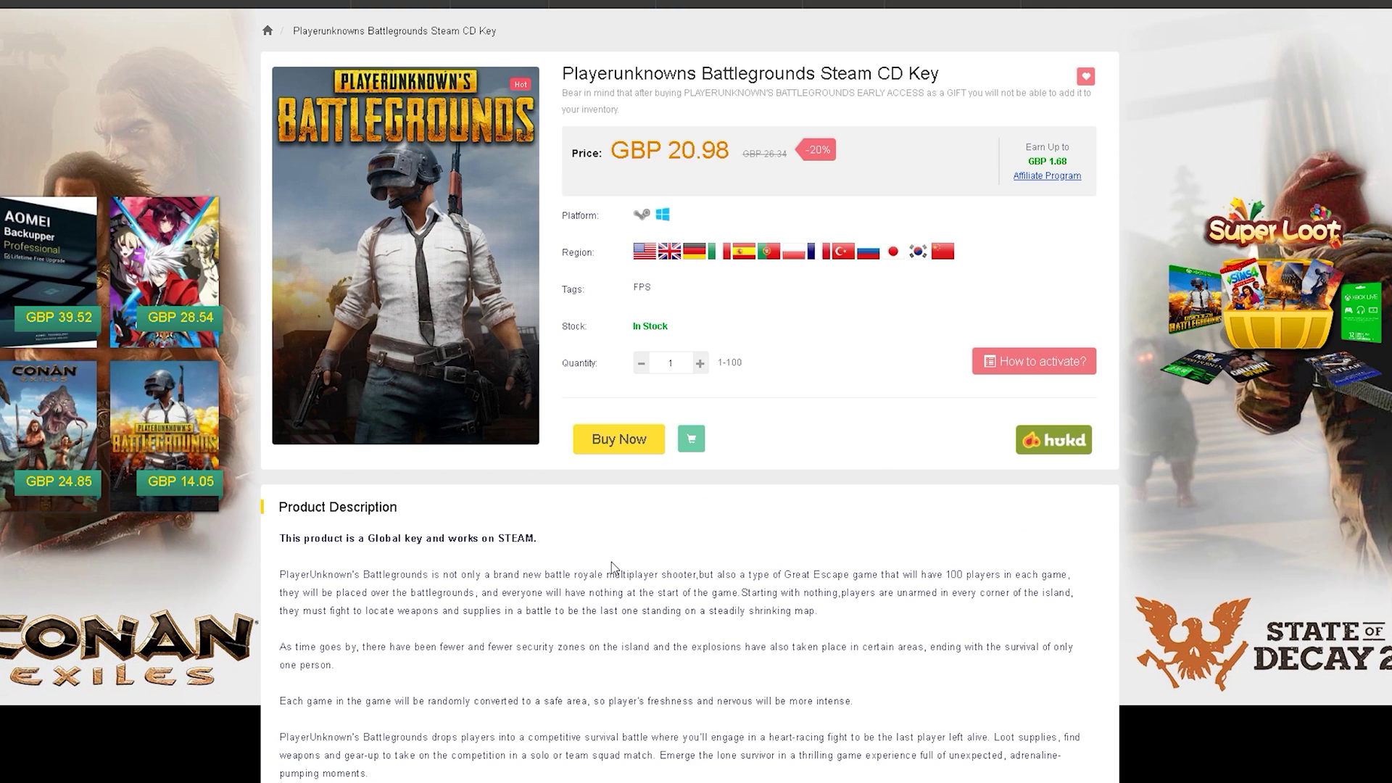
{"action": "scroll", "coordinate": [612, 566], "scroll_direction": "down", "scroll_amount": 2}
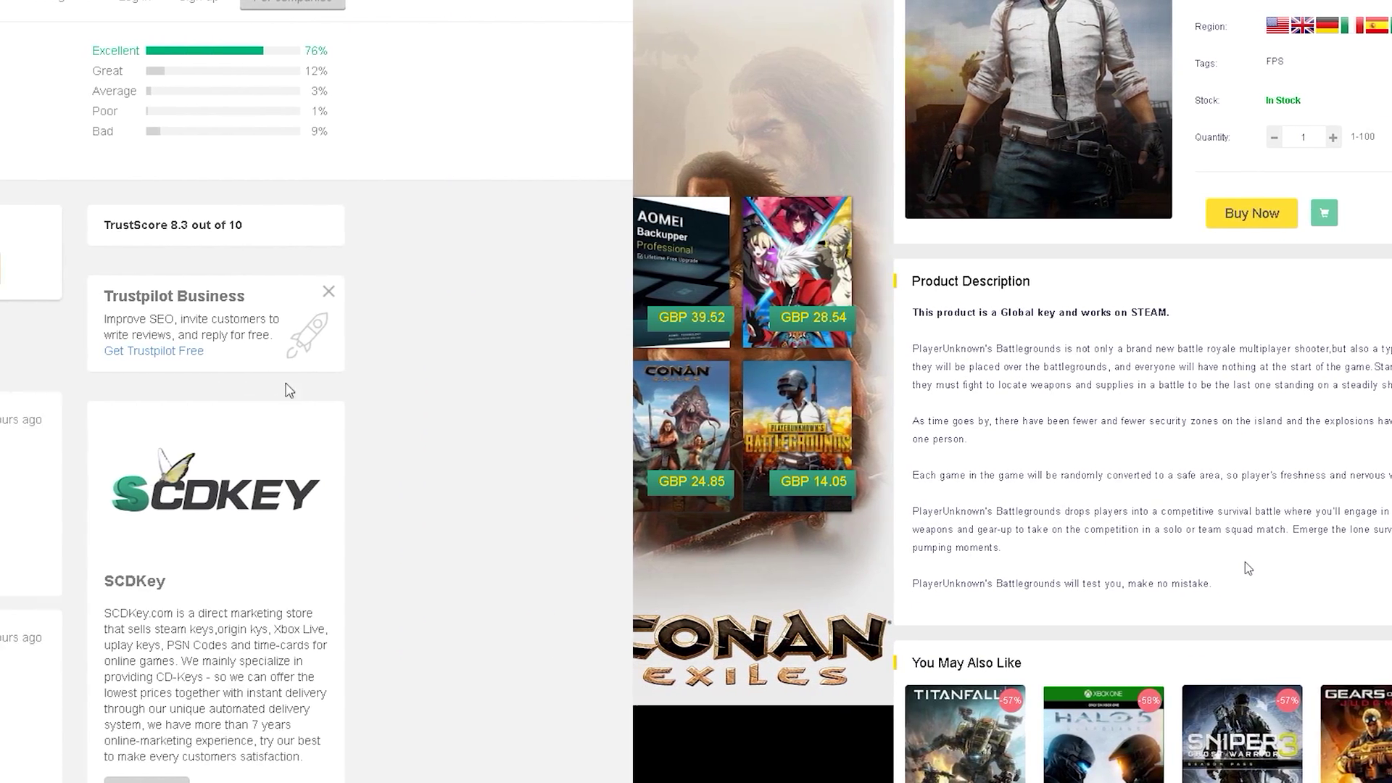
Scroll the Trustpilot reviews, then continue from the SCDKey cart to Payment Select.
{"action": "scroll", "coordinate": [1038, 348], "scroll_direction": "down", "scroll_amount": 4}
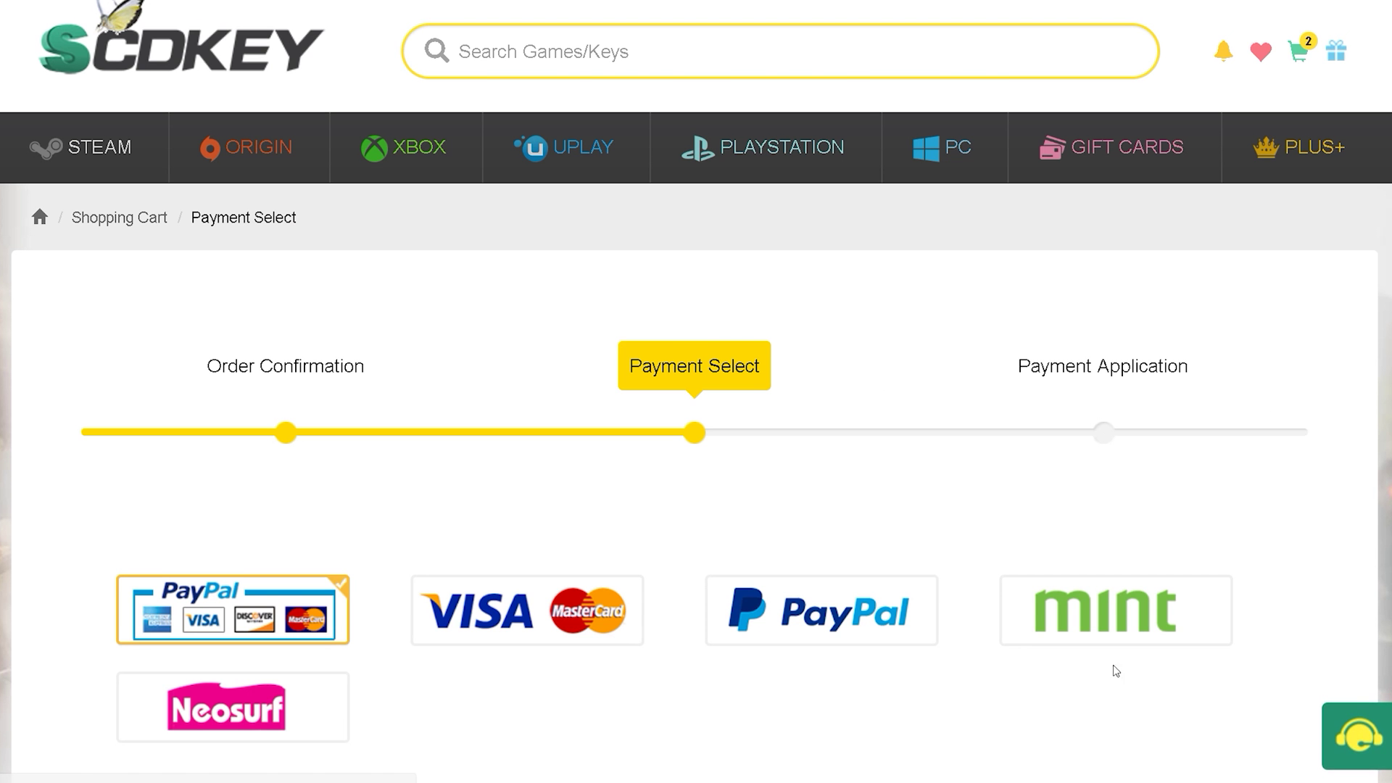
{"action": "scroll", "coordinate": [1117, 671], "scroll_direction": "down", "scroll_amount": 3}
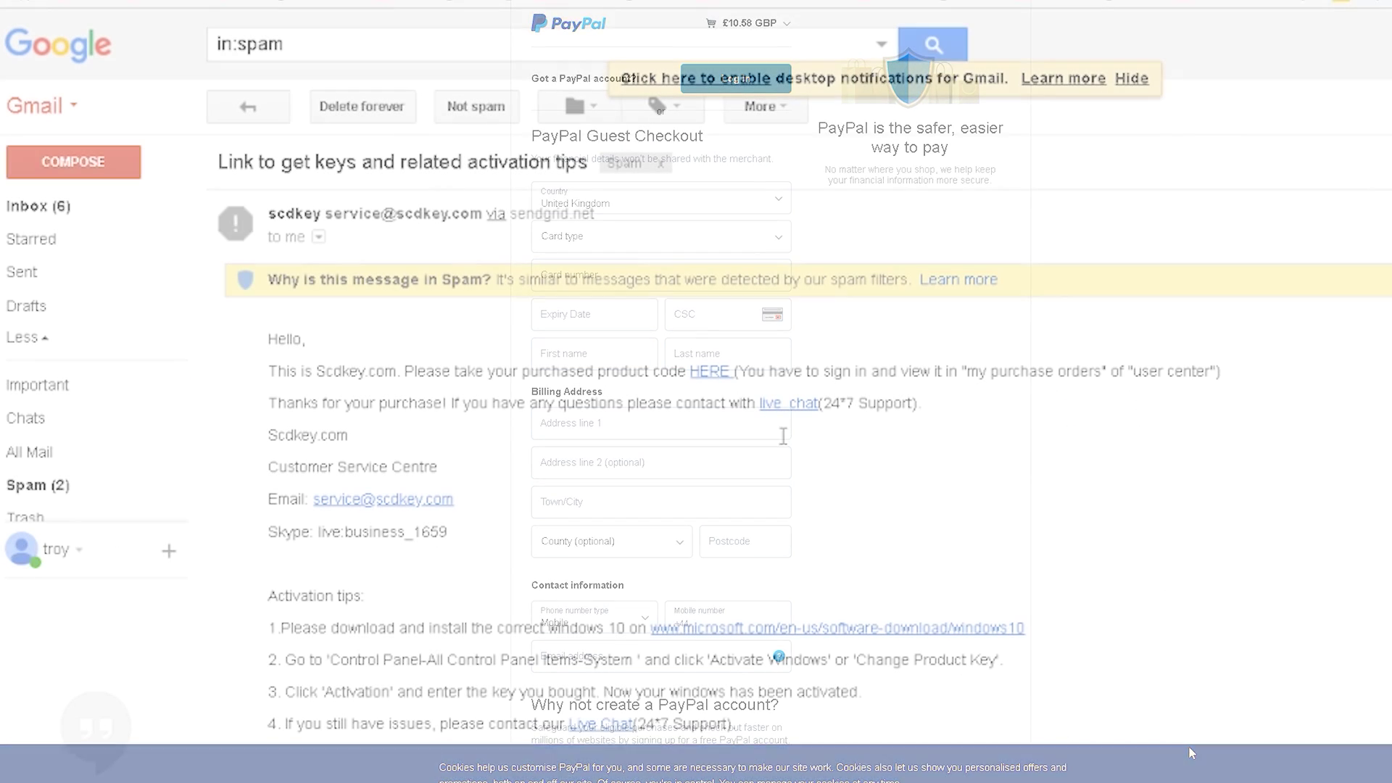
From the confirmation email's link, open the Windows 10 Pro OEM order and reveal its key.
{"action": "left_click", "coordinate": [715, 373]}
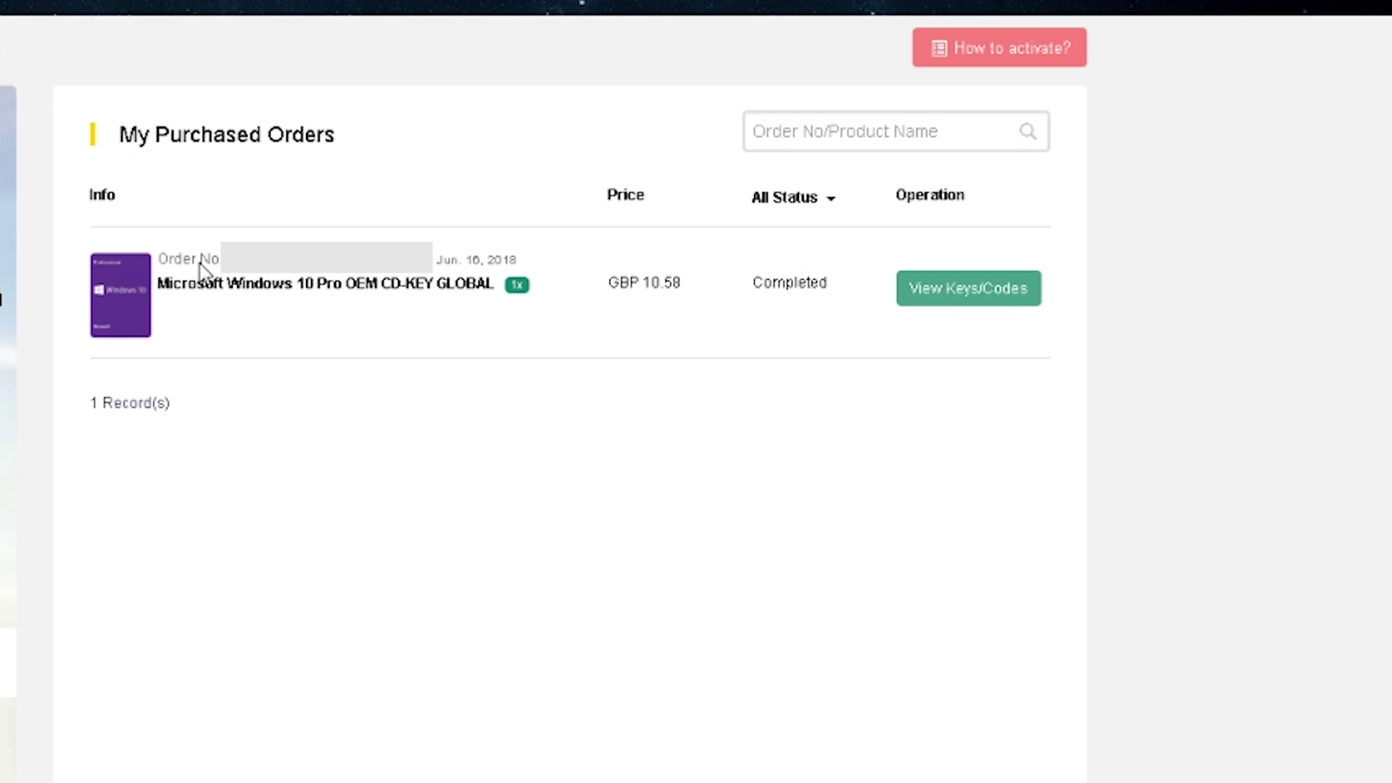
{"action": "left_click", "coordinate": [979, 294]}
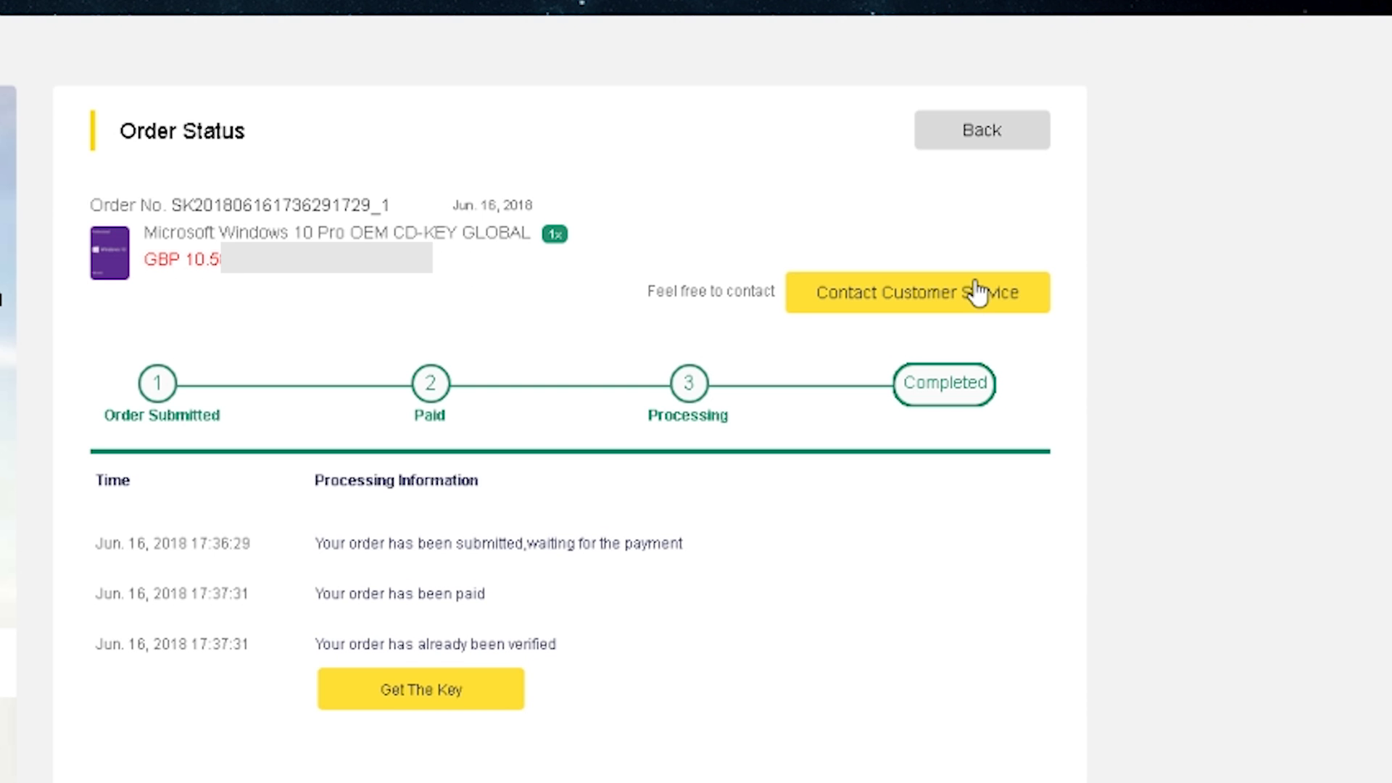
{"action": "scroll", "coordinate": [726, 435], "scroll_direction": "down", "scroll_amount": 2}
{"action": "left_click", "coordinate": [482, 563]}
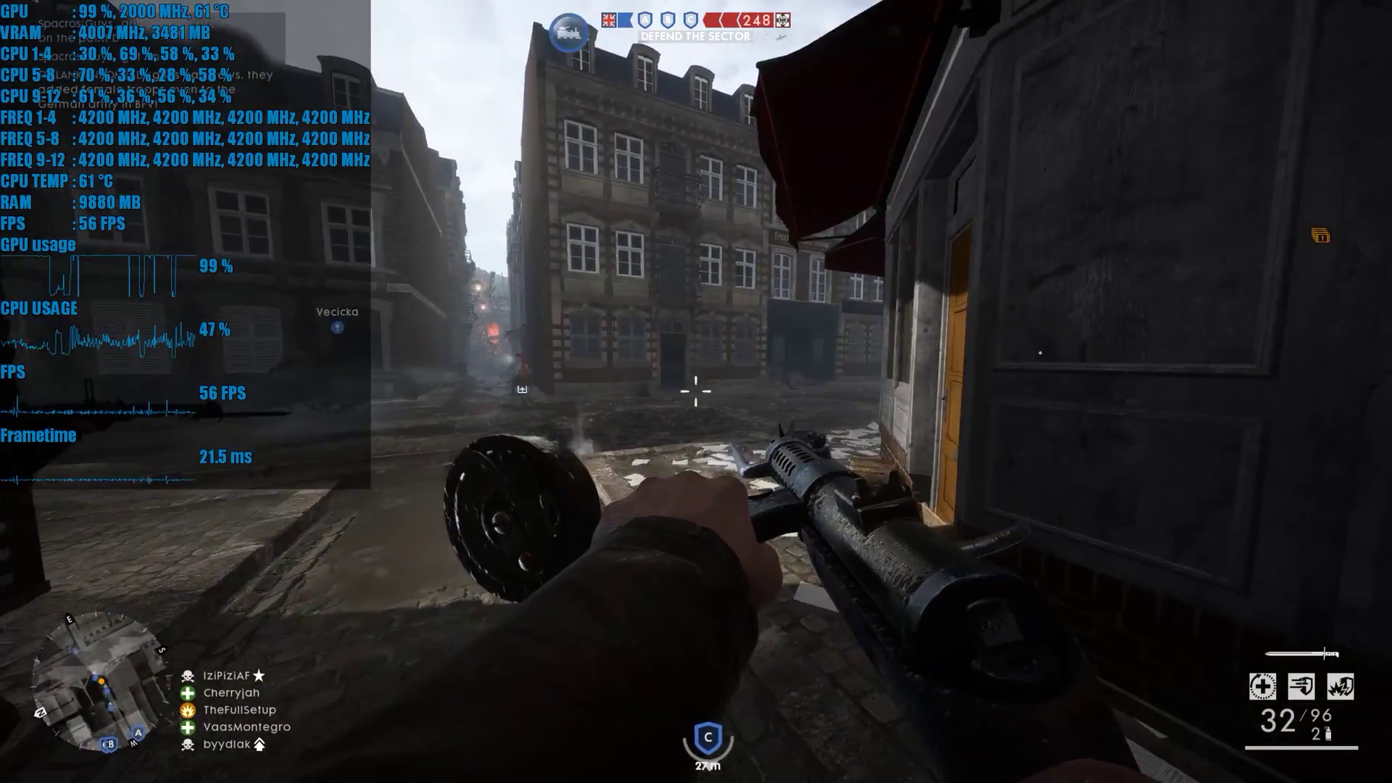
Aim down sights and fire on the enemies down the alley, scoring hits and an assist.
{"action": "right_click", "coordinate": [697, 392]}
{"action": "left_click", "coordinate": [697, 392]}
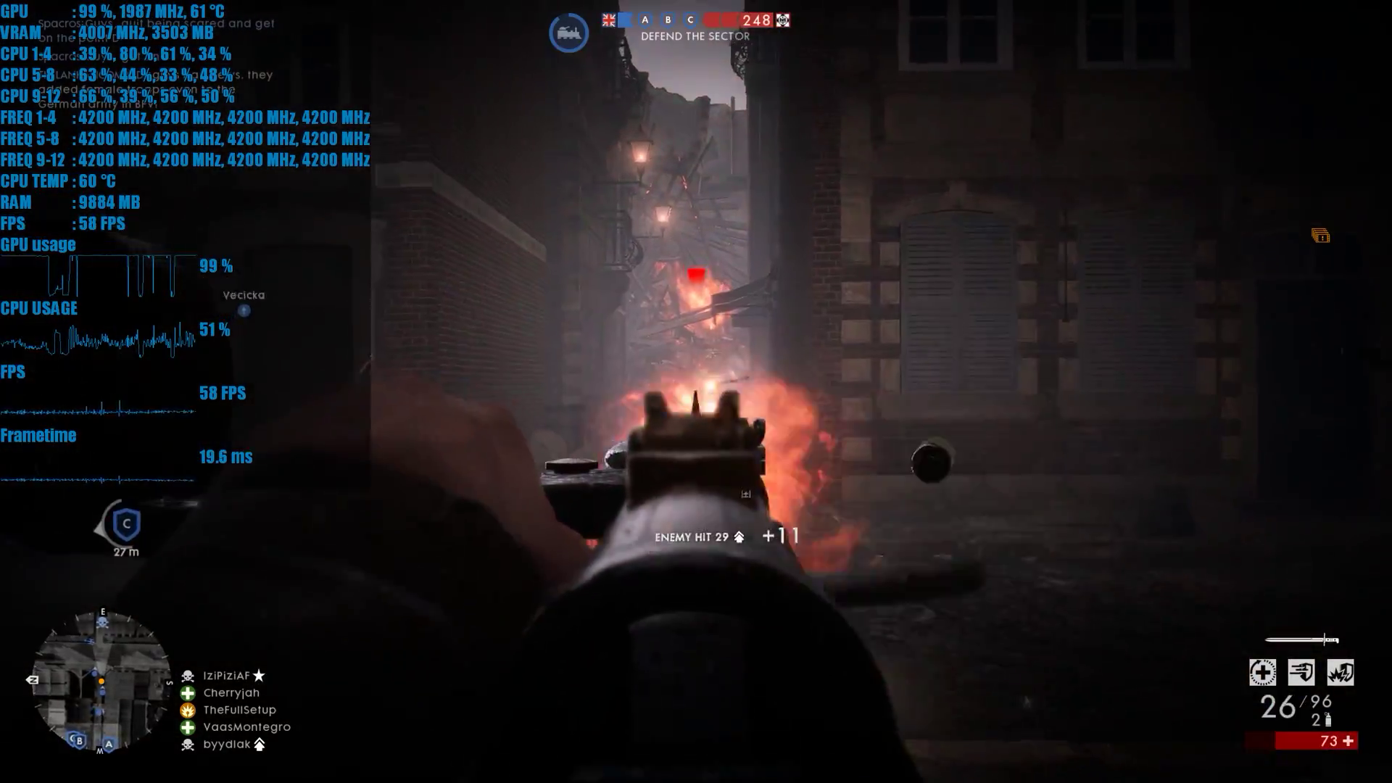
{"action": "left_click", "coordinate": [696, 392]}
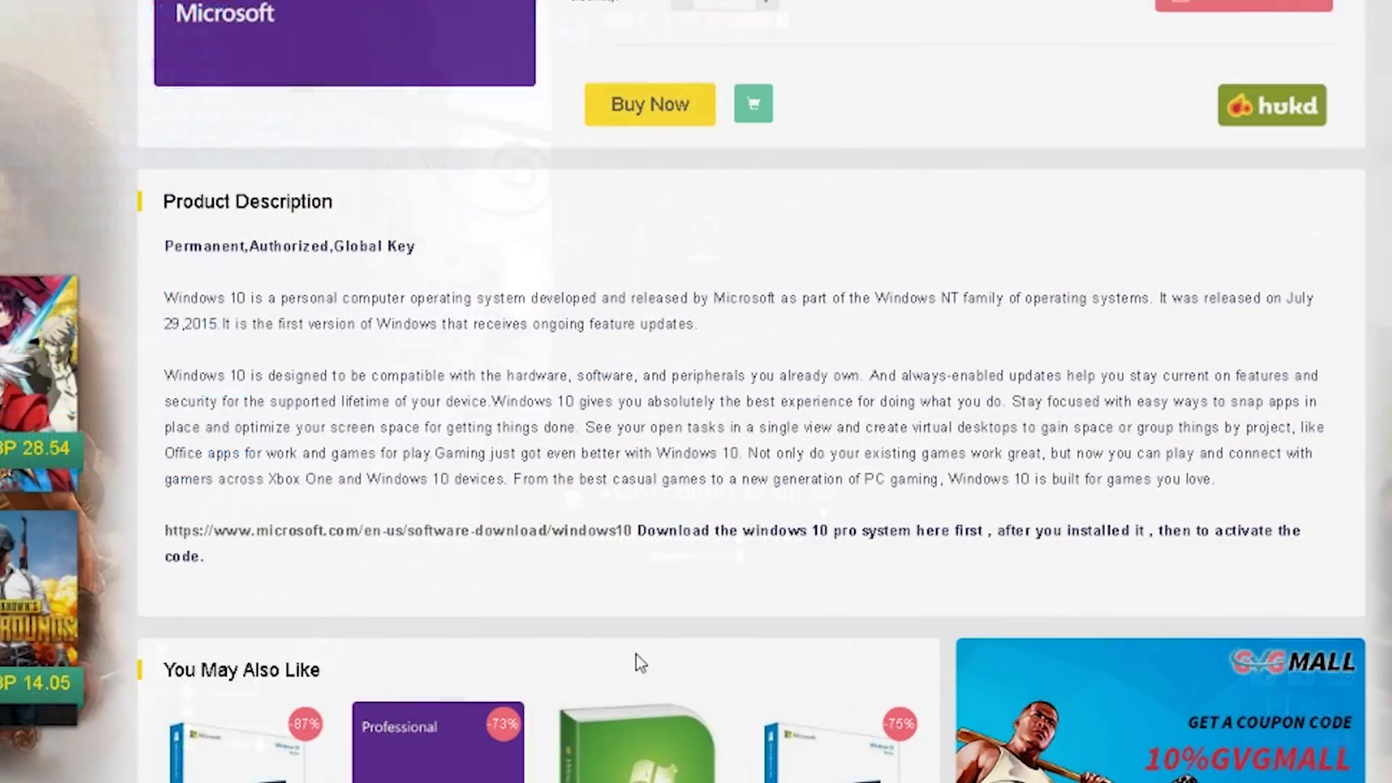
{"action": "scroll", "coordinate": [638, 663], "scroll_direction": "down", "scroll_amount": 1}
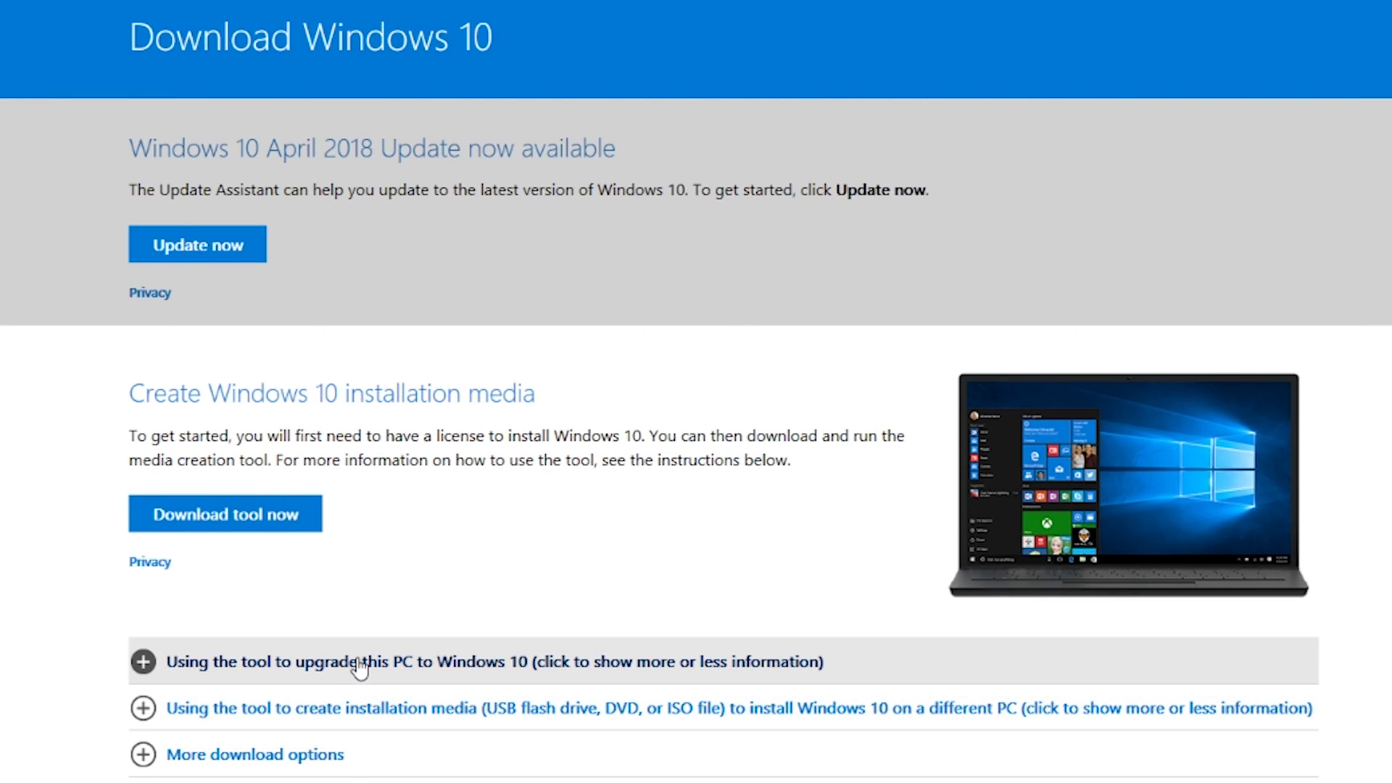
Download MediaCreationTool1803.exe and run it from the Edge downloads panel.
{"action": "left_click", "coordinate": [279, 523]}
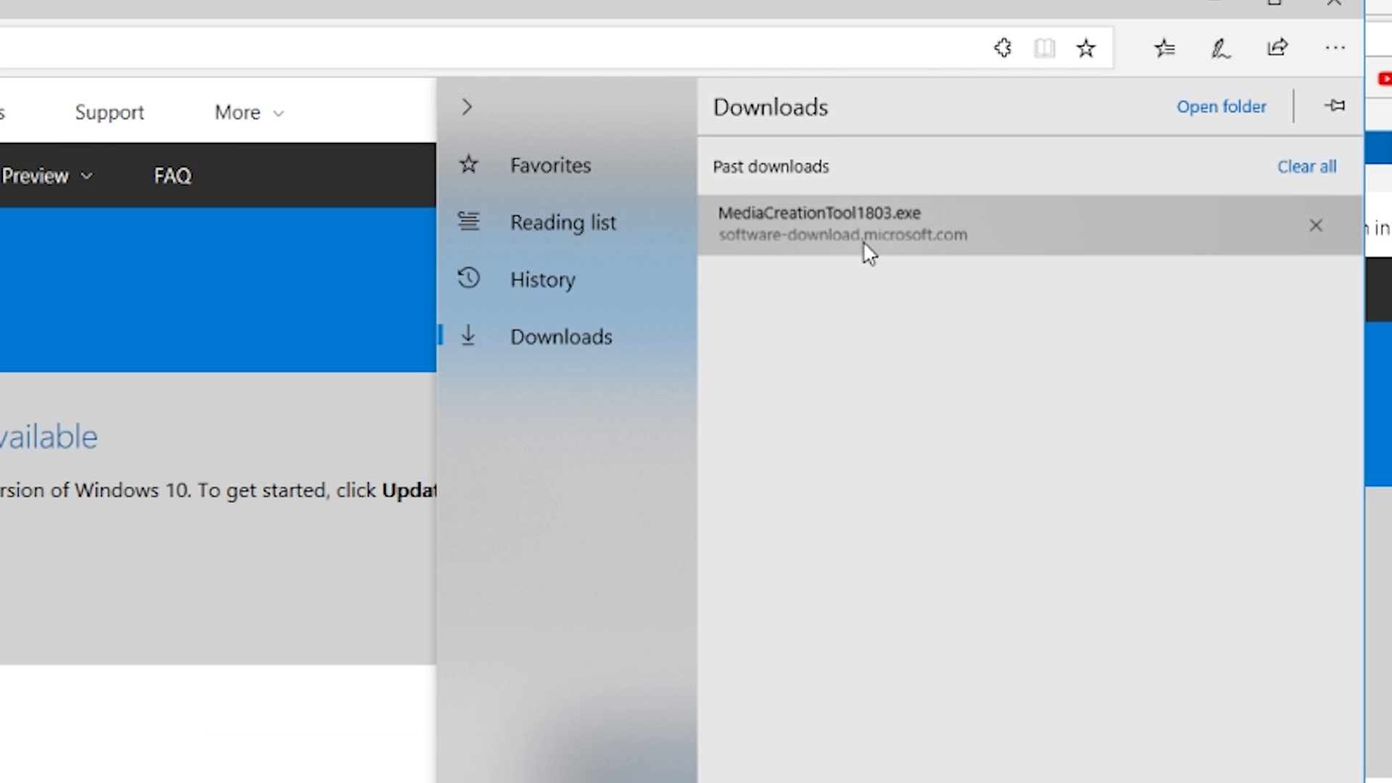
{"action": "left_click", "coordinate": [863, 241]}
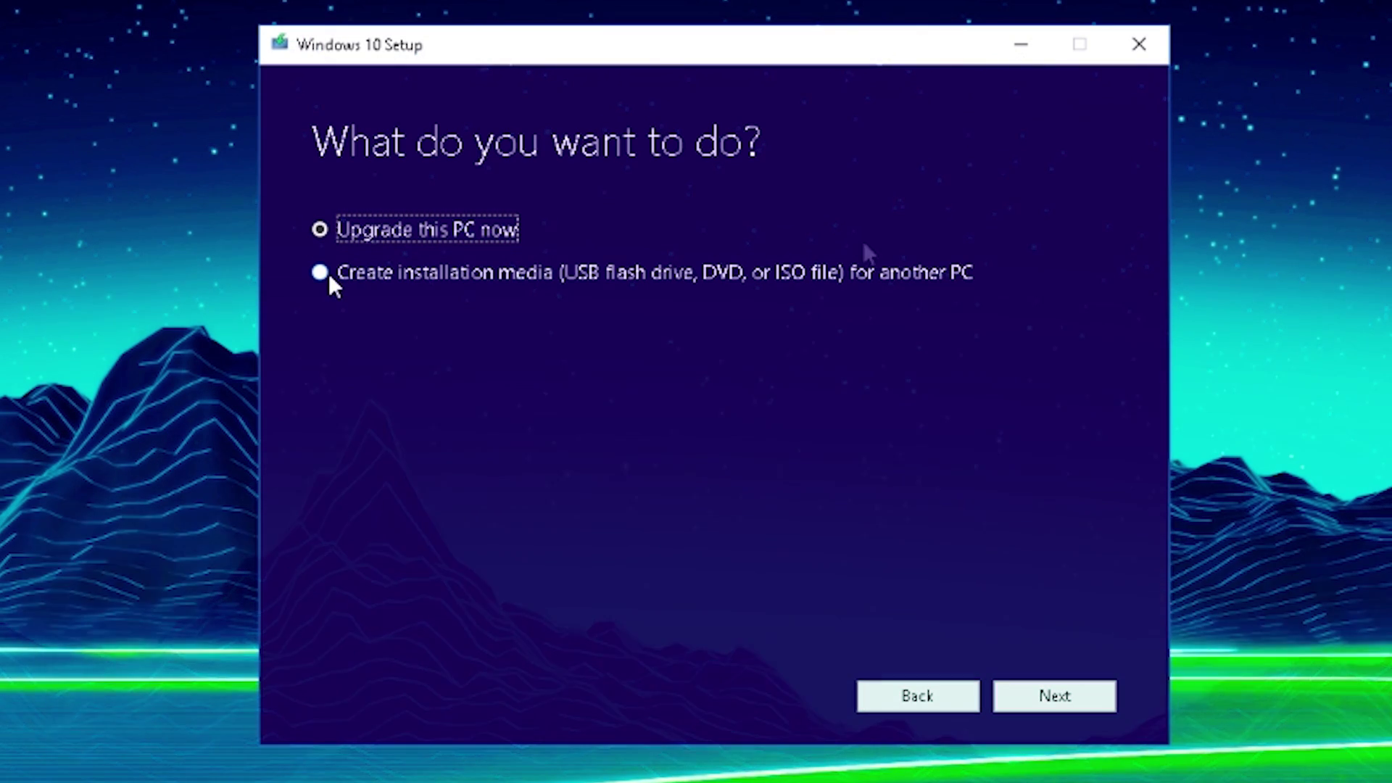
Write Windows 10 installation media to the G: (ESD-USB) USB drive and start installing.
{"action": "left_click", "coordinate": [322, 274]}
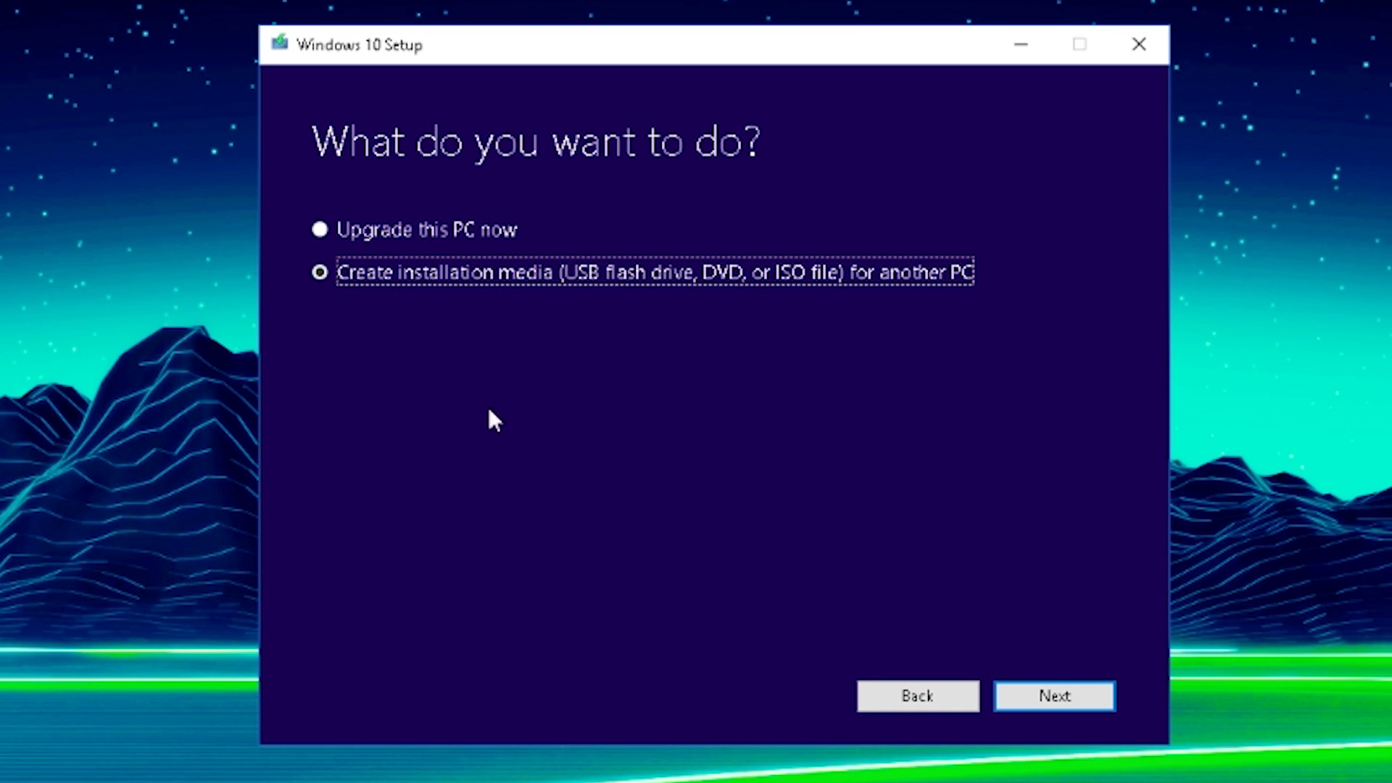
{"action": "left_click", "coordinate": [1046, 707]}
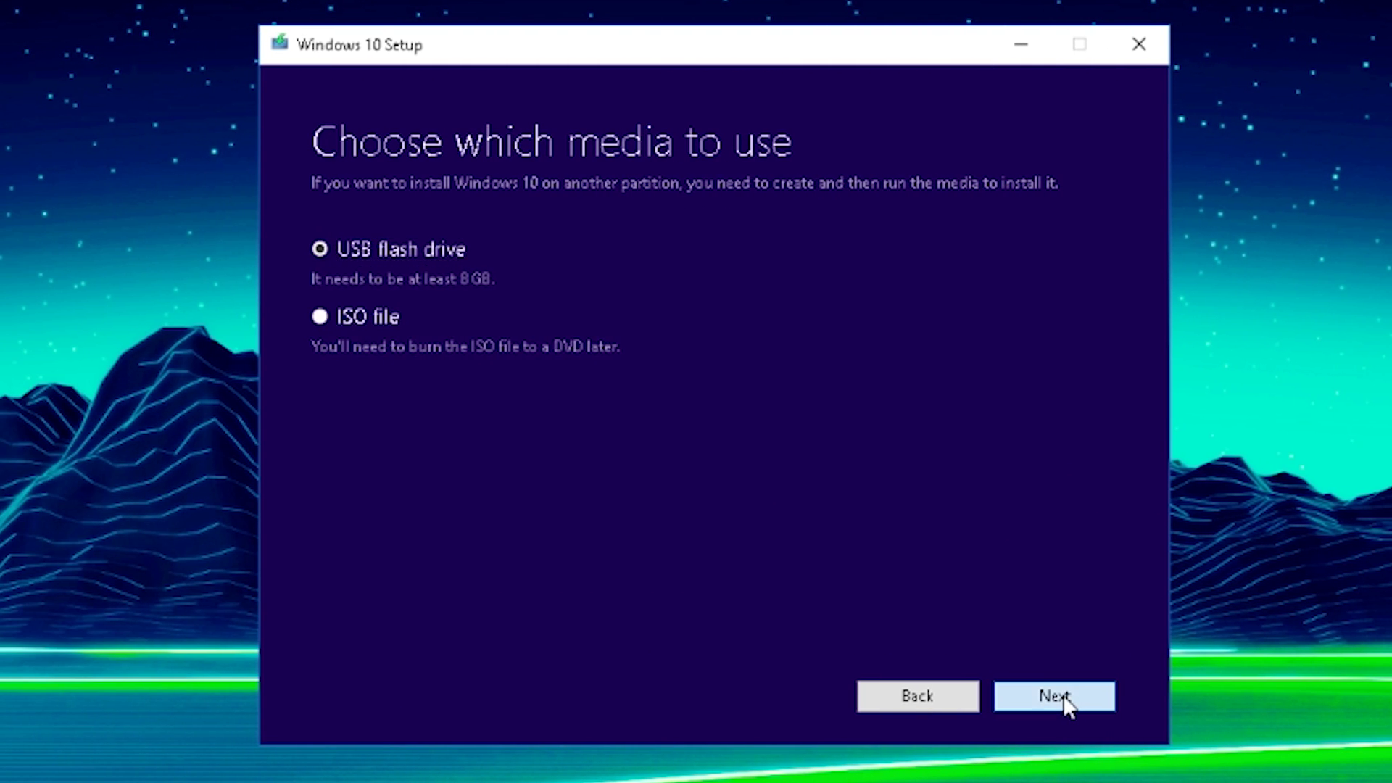
{"action": "left_click", "coordinate": [1055, 696]}
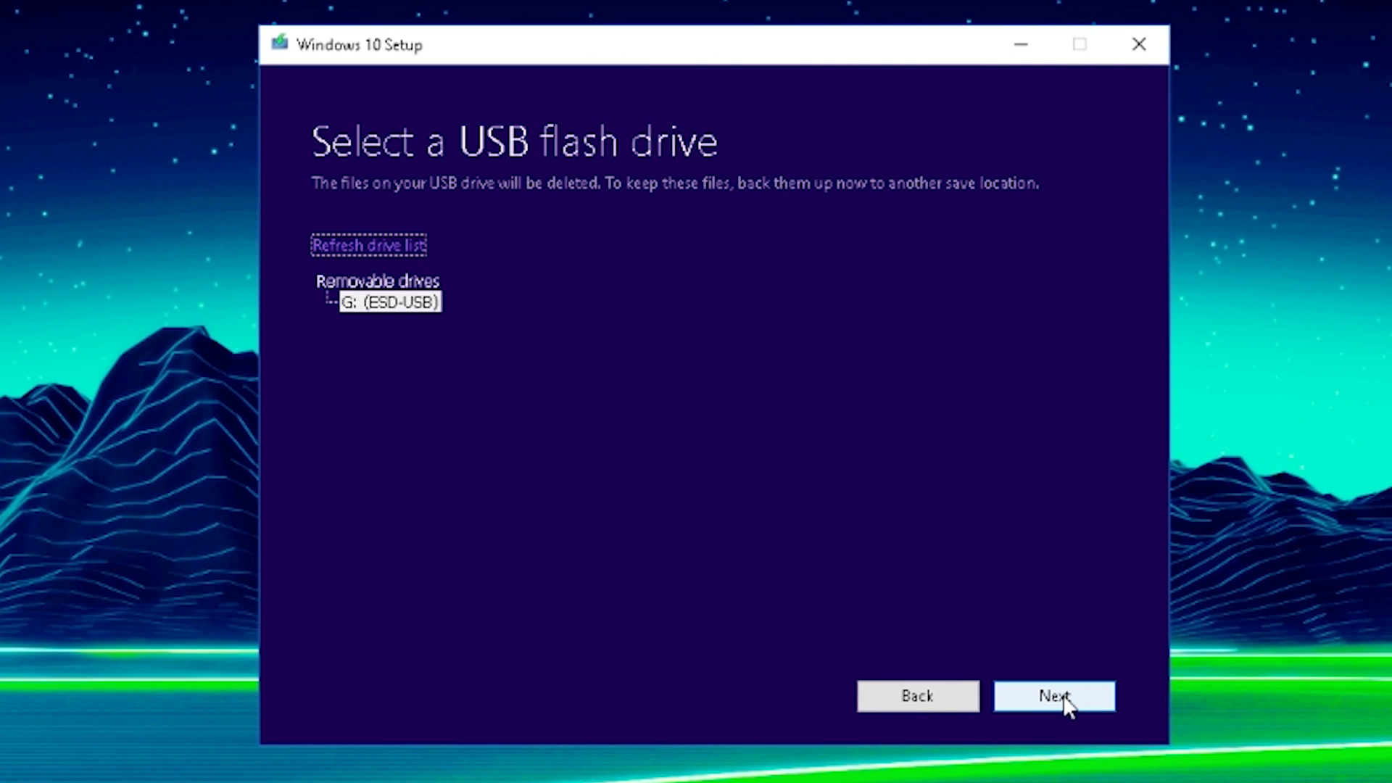
{"action": "left_click", "coordinate": [422, 304]}
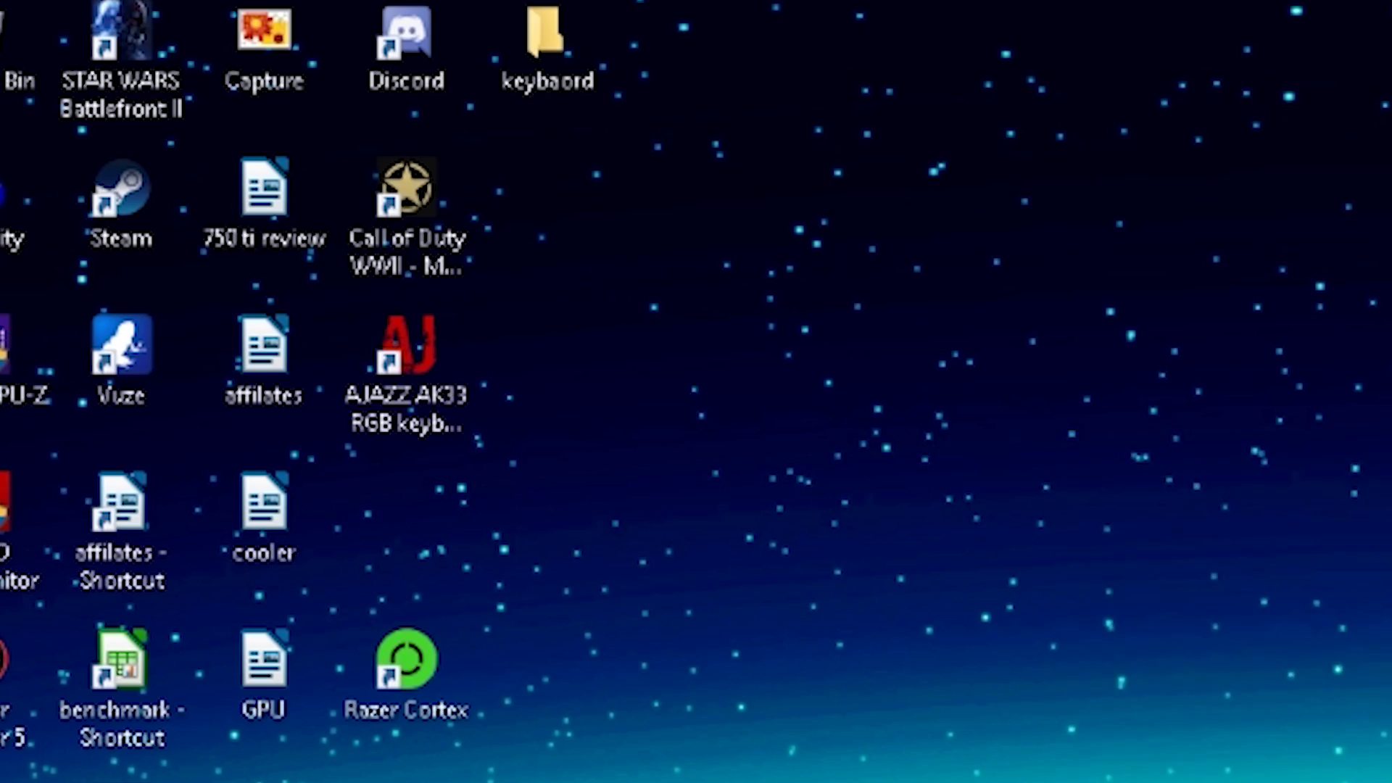
{"action": "left_click", "coordinate": [993, 642]}
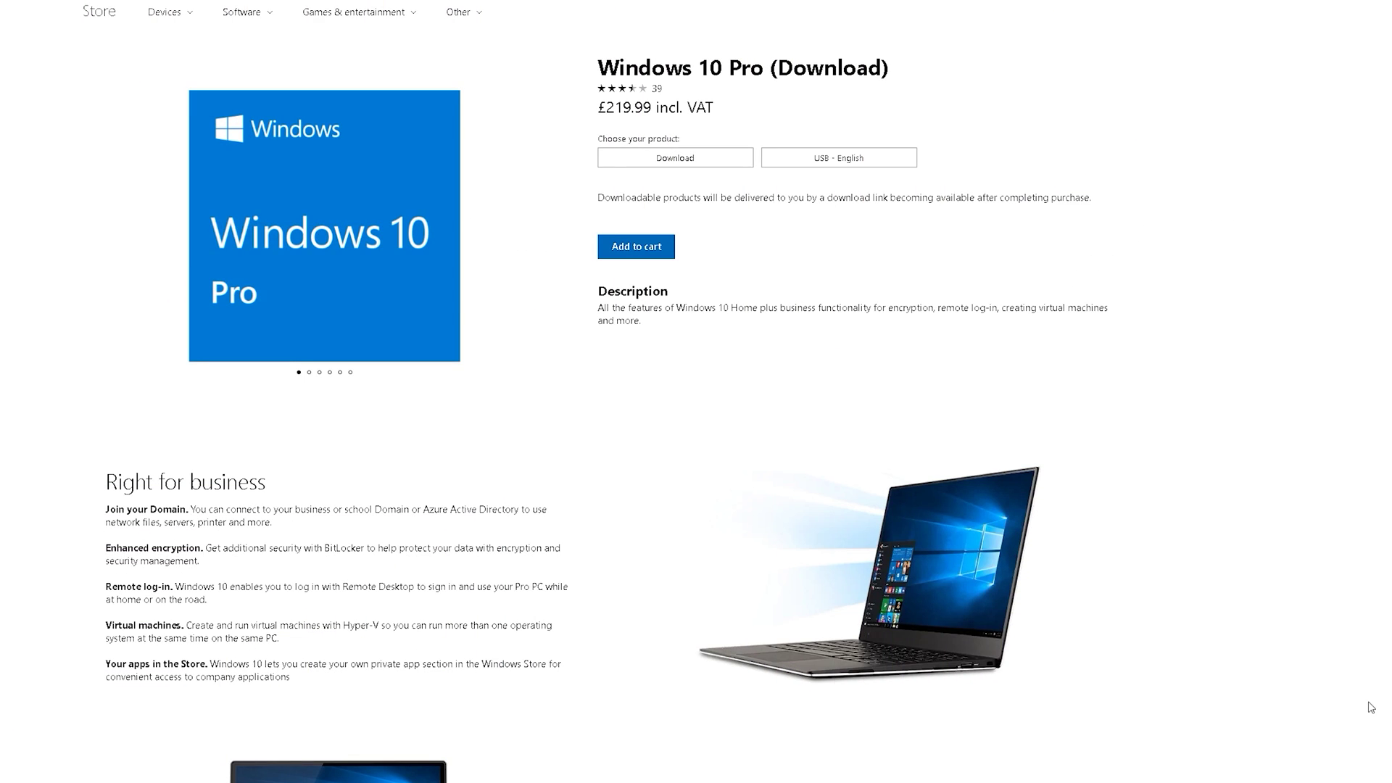
{"action": "scroll", "coordinate": [1371, 708], "scroll_direction": "down", "scroll_amount": 2}
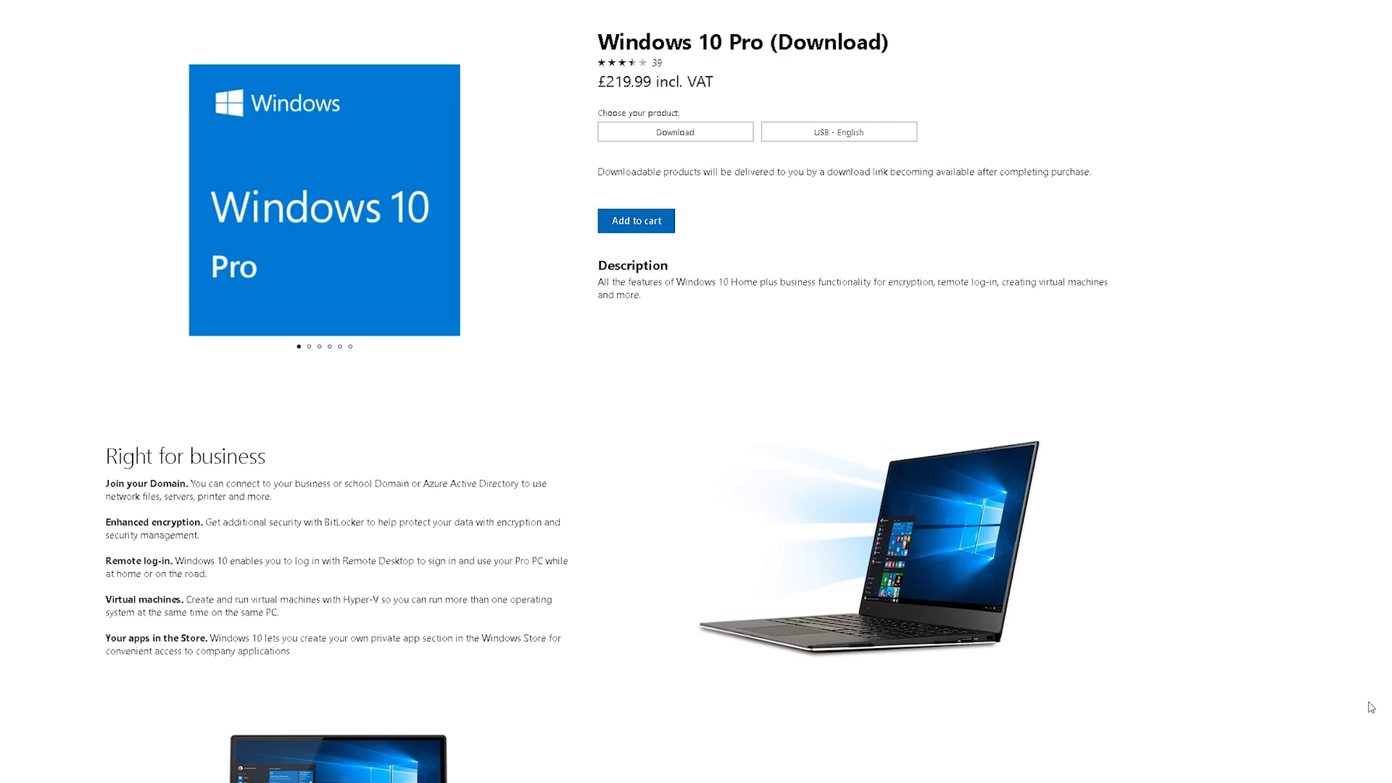
{"action": "scroll", "coordinate": [1370, 708], "scroll_direction": "down", "scroll_amount": 1}
{"action": "scroll", "coordinate": [1372, 707], "scroll_direction": "down", "scroll_amount": 2}
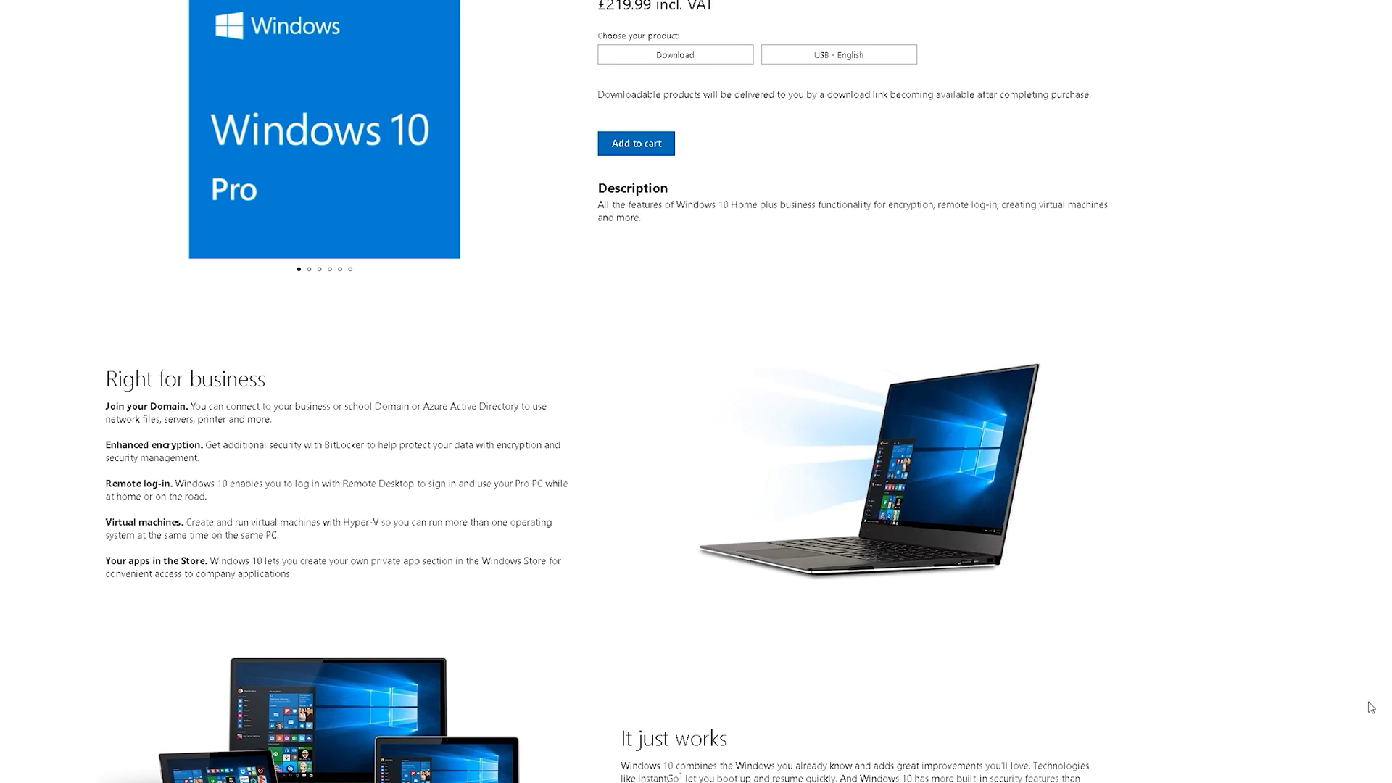
Scroll the GAMMAXX GT Design tab to the All-aluminum RGB housing and Synchronized RGB Variable Lighting sections.
{"action": "scroll", "coordinate": [697, 392], "scroll_direction": "down", "scroll_amount": 3}
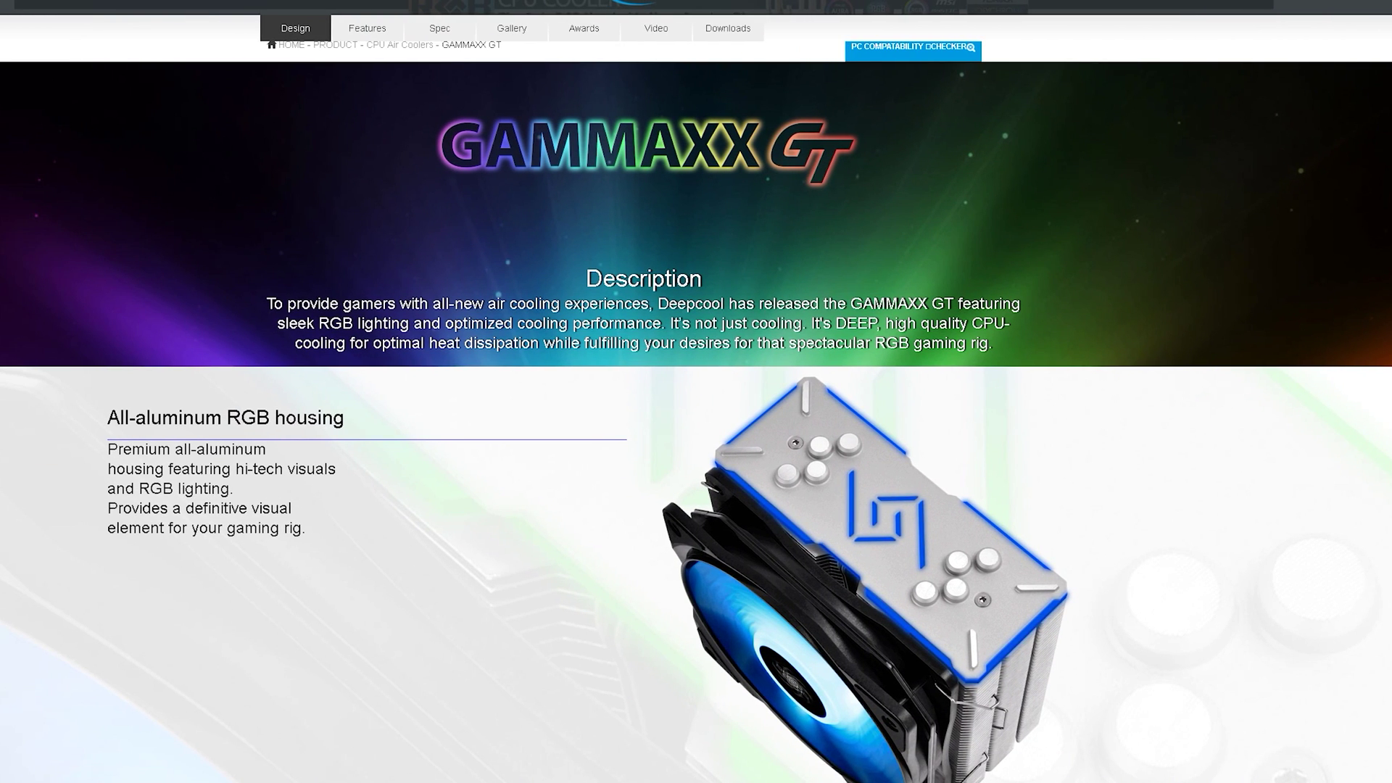
{"action": "scroll", "coordinate": [696, 392], "scroll_direction": "down", "scroll_amount": 3}
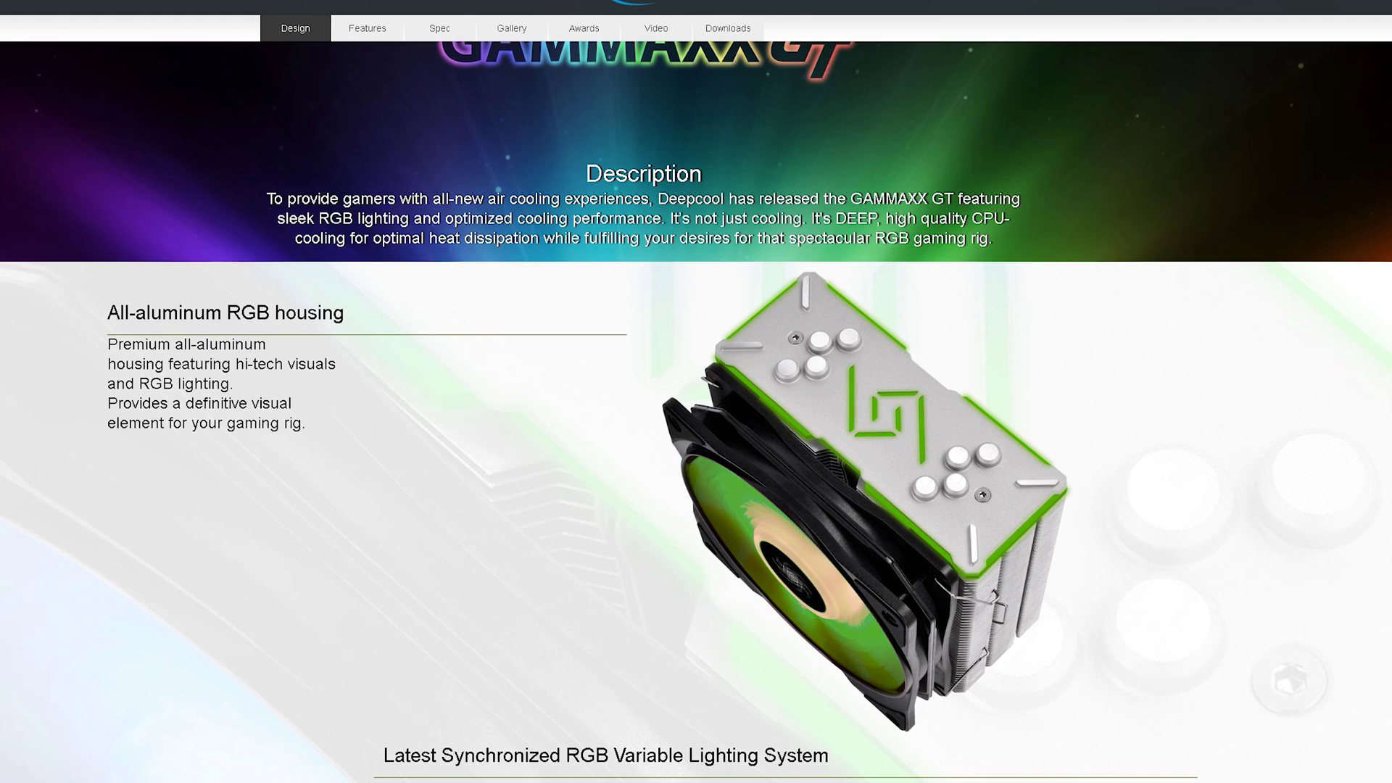
{"action": "scroll", "coordinate": [697, 392], "scroll_direction": "down", "scroll_amount": 4}
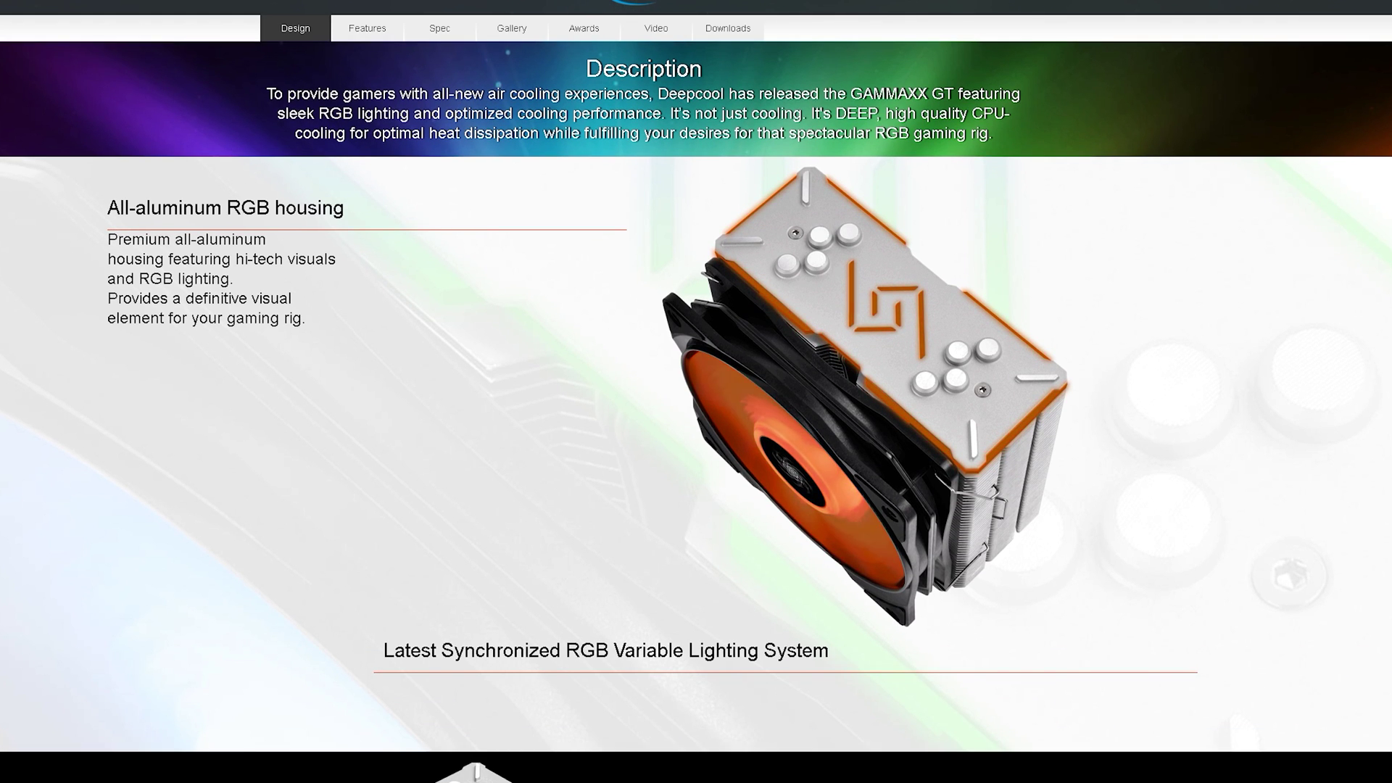
{"action": "scroll", "coordinate": [696, 391], "scroll_direction": "down", "scroll_amount": 2}
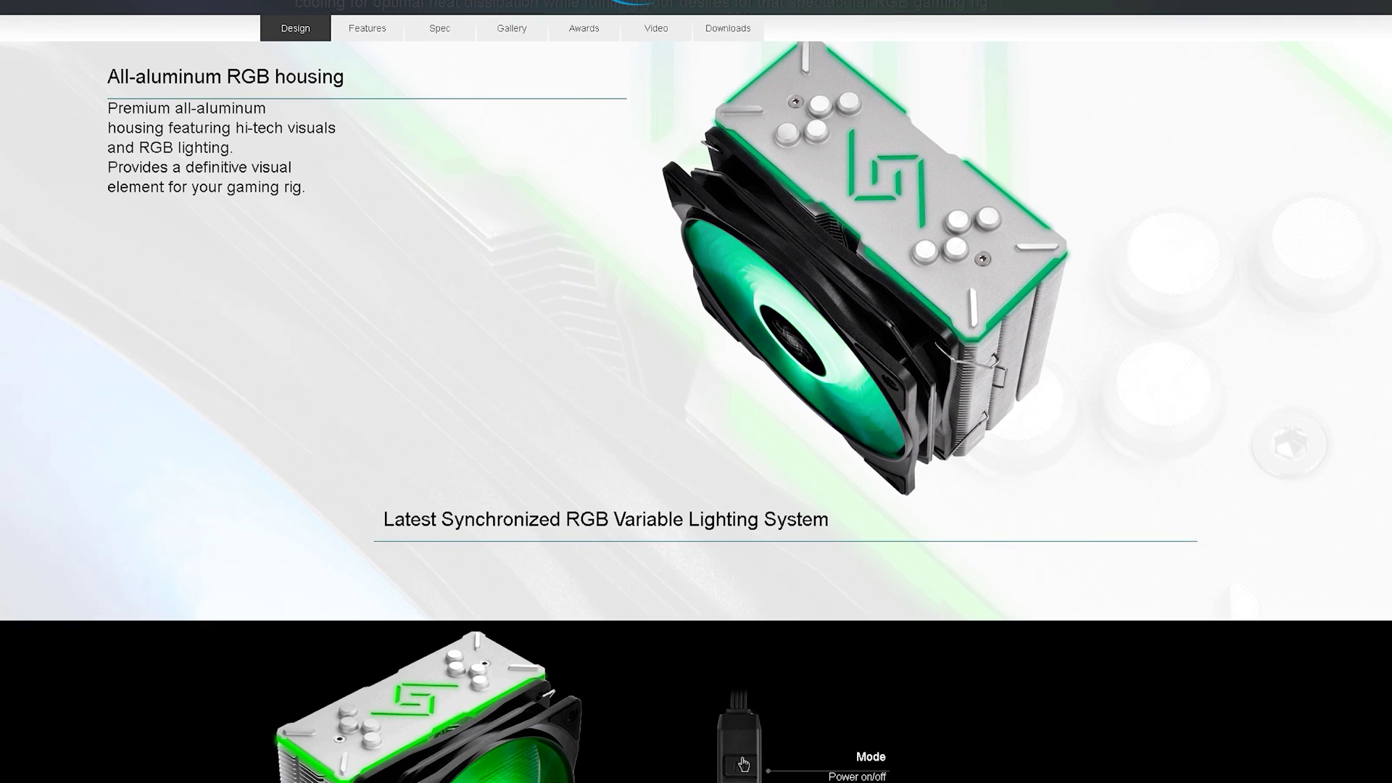